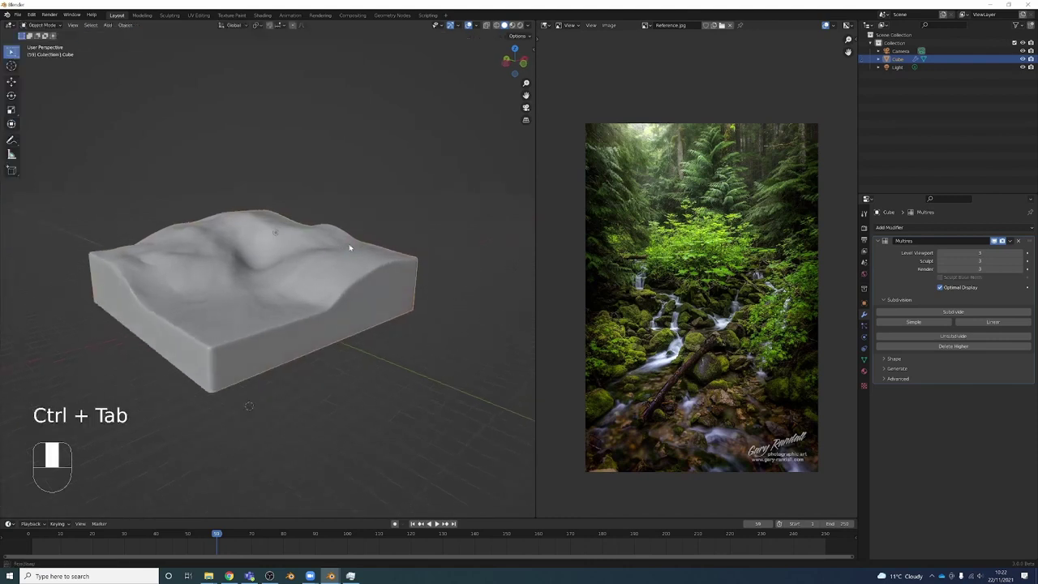
Step: Widen the 3D viewport showing the terrain block by narrowing the reference image area beside it
{"action": "middle_click_drag", "start_coordinate": [349, 249], "coordinate": [348, 250]}
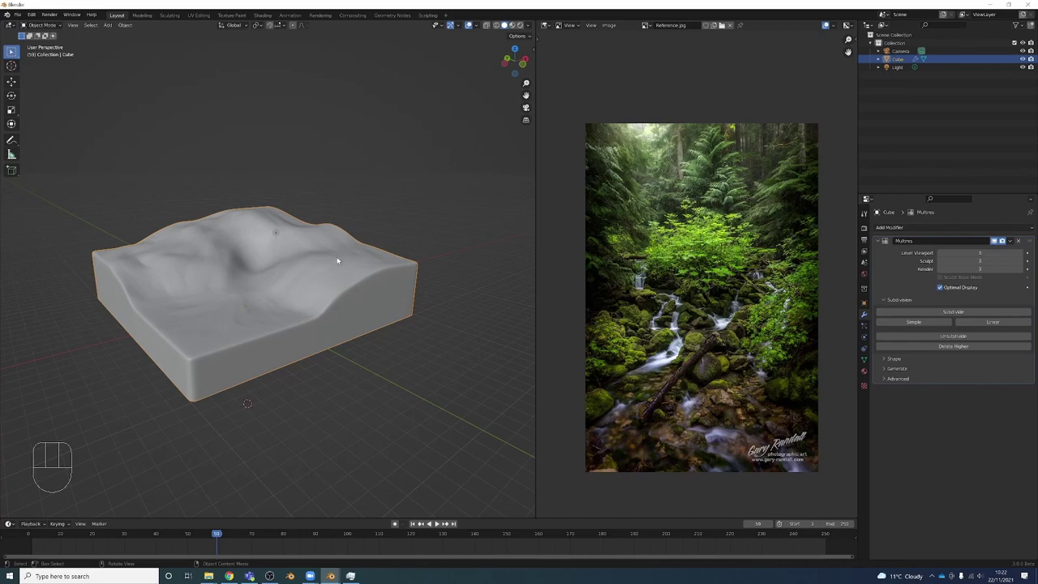
{"action": "left_click_drag", "start_coordinate": [534, 327], "coordinate": [597, 327]}
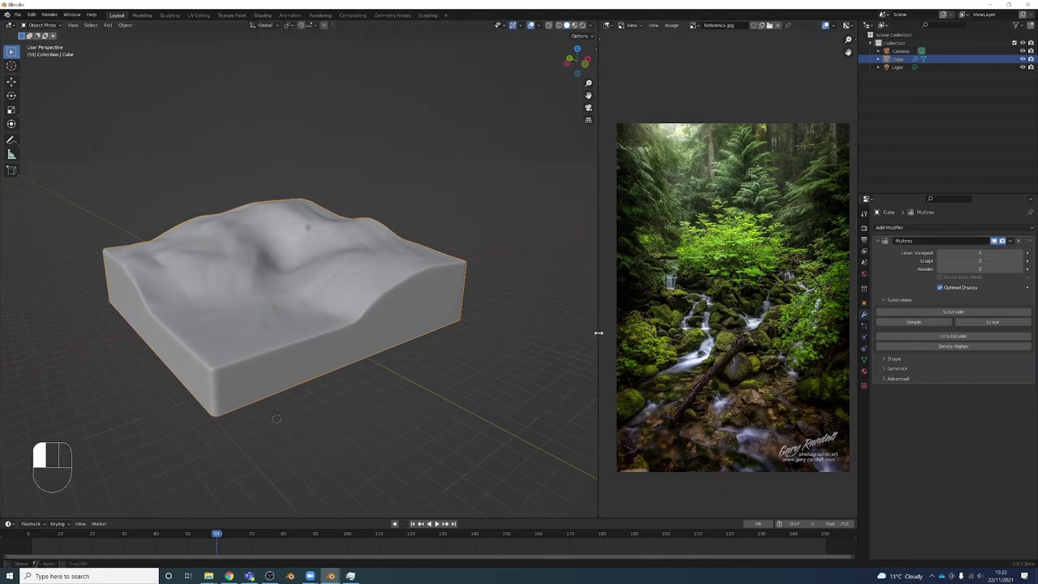
Step: Examine the mossy rocks, stream and ground cover in the forest reference image up close
{"action": "key", "text": "alt+Tab"}
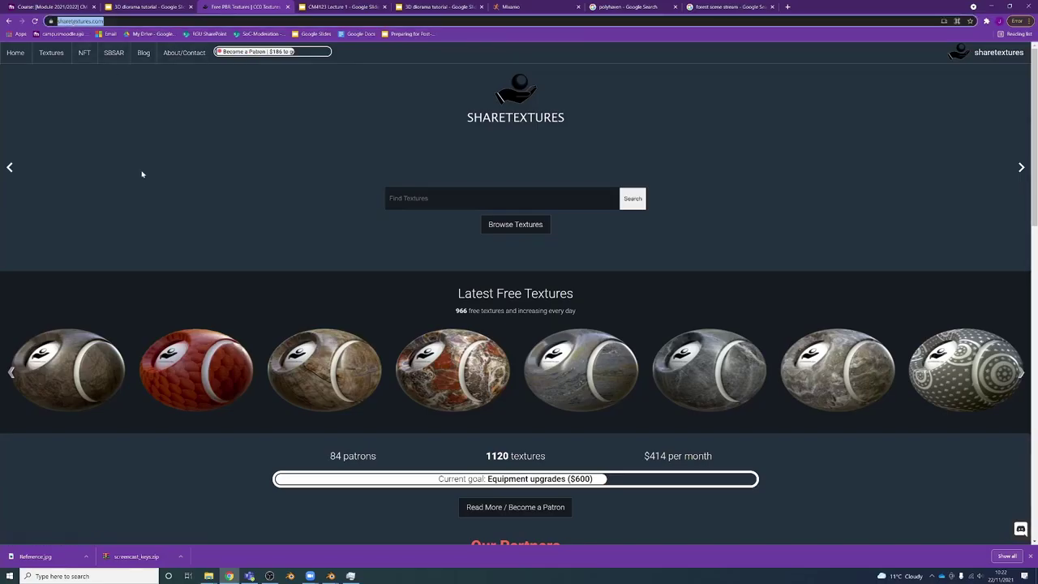
{"action": "left_click", "coordinate": [395, 198]}
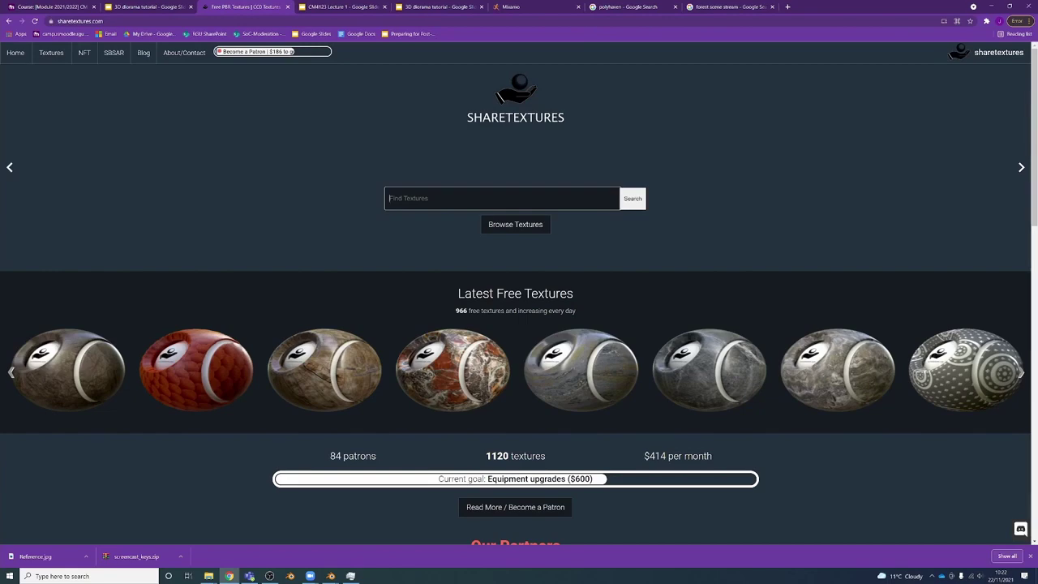
{"action": "left_click", "coordinate": [330, 576]}
{"action": "scroll", "coordinate": [753, 350], "scroll_direction": "up", "scroll_amount": 2}
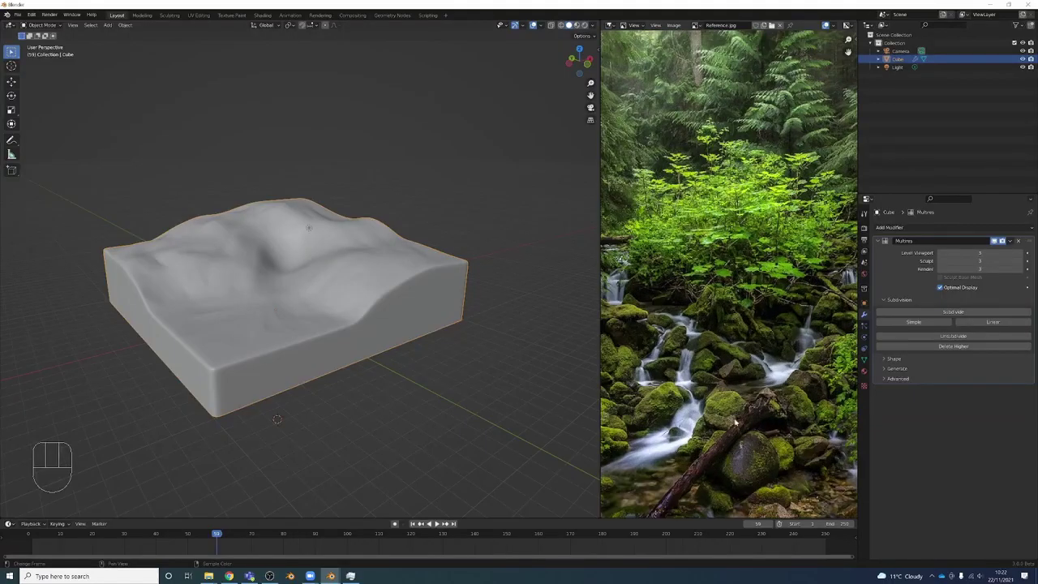
{"action": "middle_click_drag", "start_coordinate": [730, 436], "coordinate": [758, 401]}
{"action": "scroll", "coordinate": [742, 403], "scroll_direction": "down", "scroll_amount": 2}
{"action": "scroll", "coordinate": [681, 328], "scroll_direction": "down", "scroll_amount": 2}
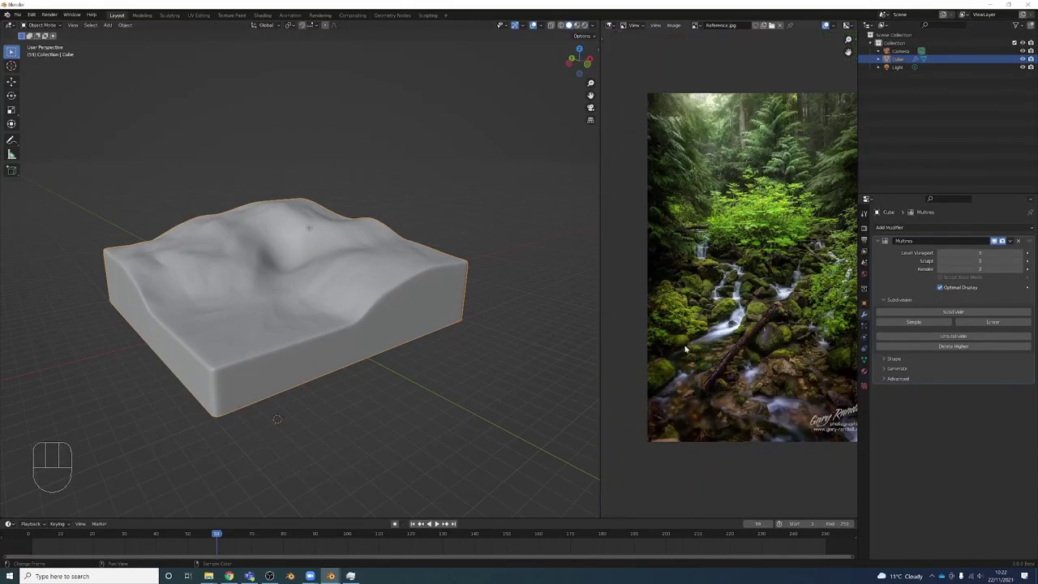
{"action": "middle_click_drag", "start_coordinate": [791, 254], "coordinate": [747, 255]}
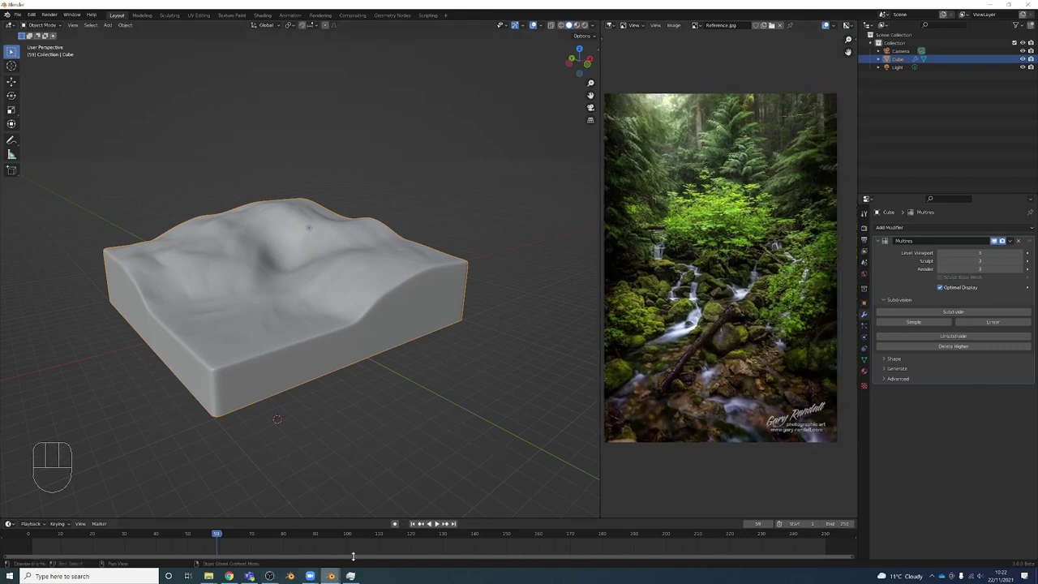
{"action": "scroll", "coordinate": [639, 340], "scroll_direction": "left", "scroll_amount": 1, "text": "ctrl"}
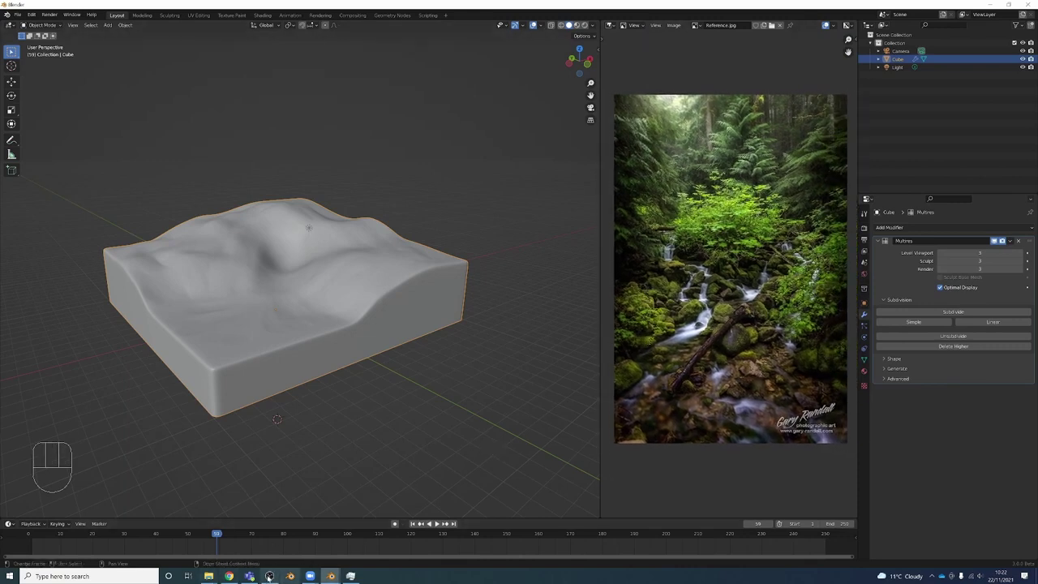
Step: Switch to the web browser and search ShareTextures for "moss" textures
{"action": "left_click", "coordinate": [228, 576]}
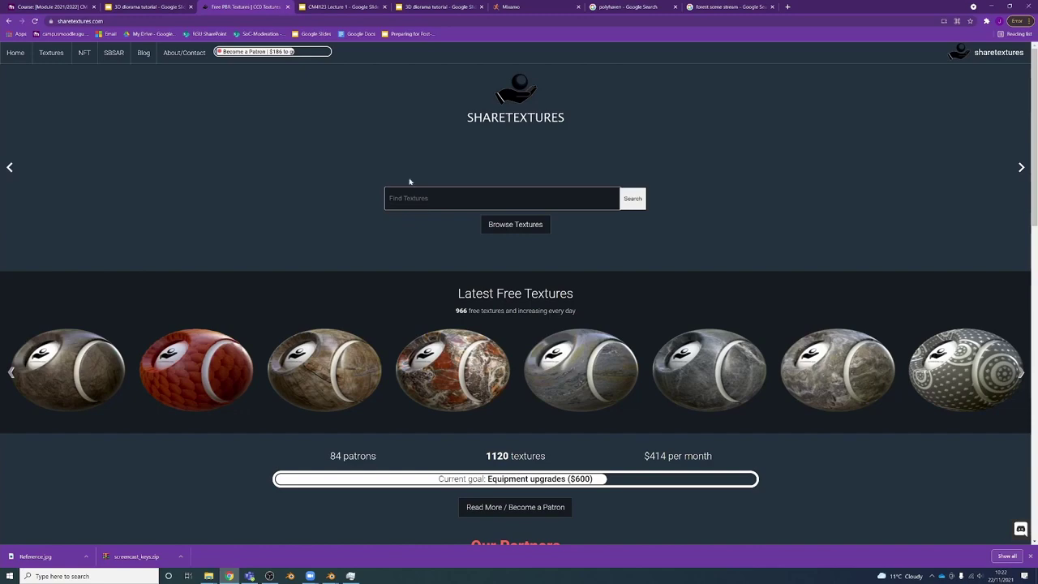
{"action": "type", "text": "s"}
{"action": "key", "text": "Return"}
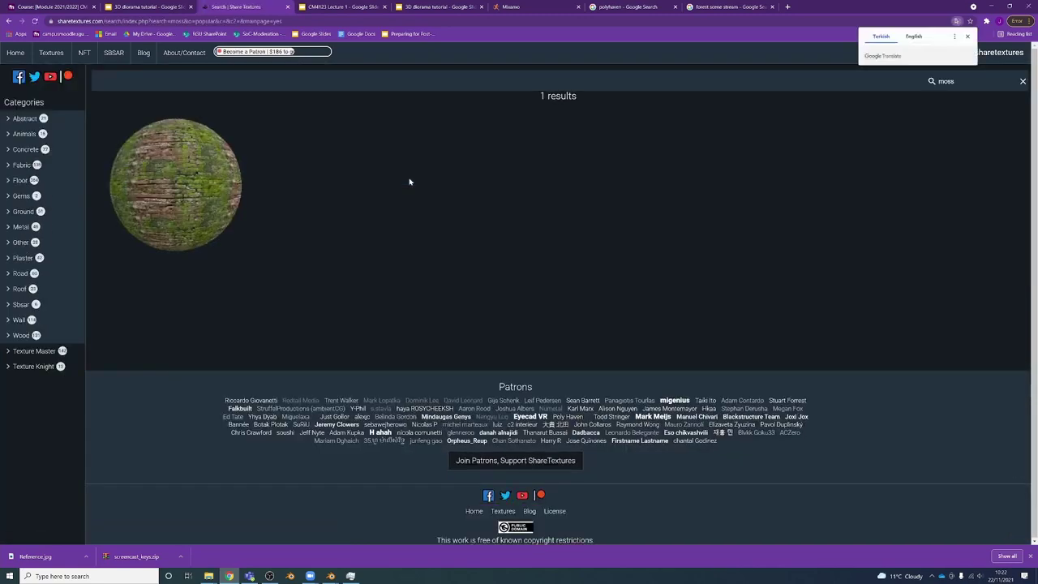
Step: Search ShareTextures for "grass", view the Grass 1 texture's page and return to the results
{"action": "key", "text": "alt+Left"}
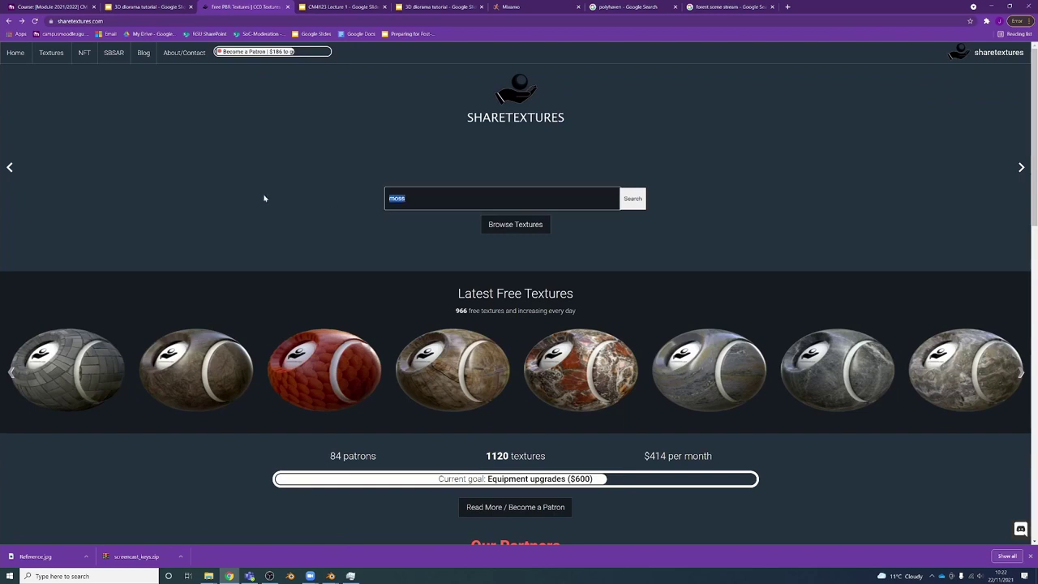
{"action": "key", "text": "Return"}
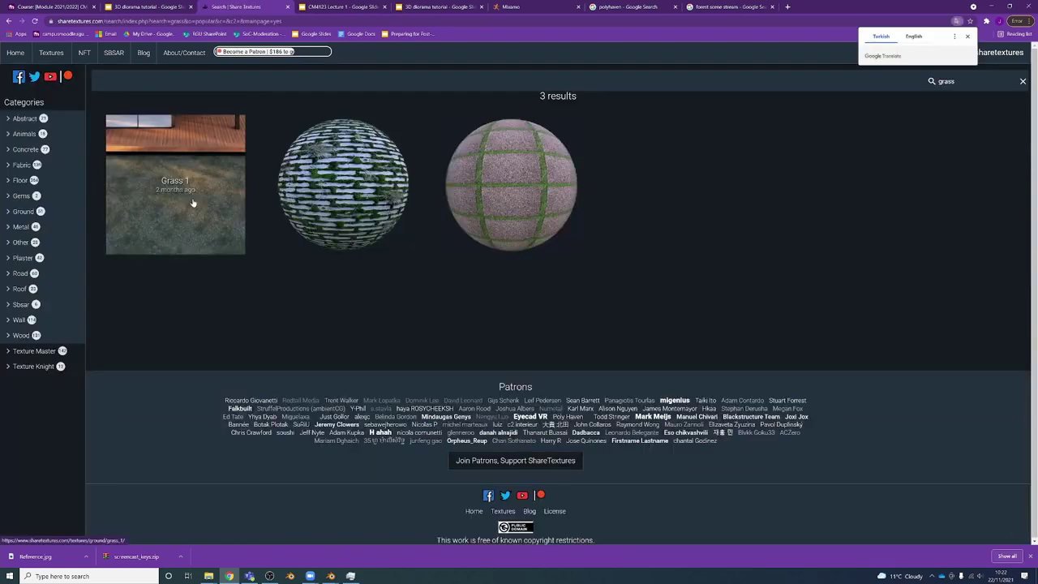
{"action": "left_click", "coordinate": [181, 218]}
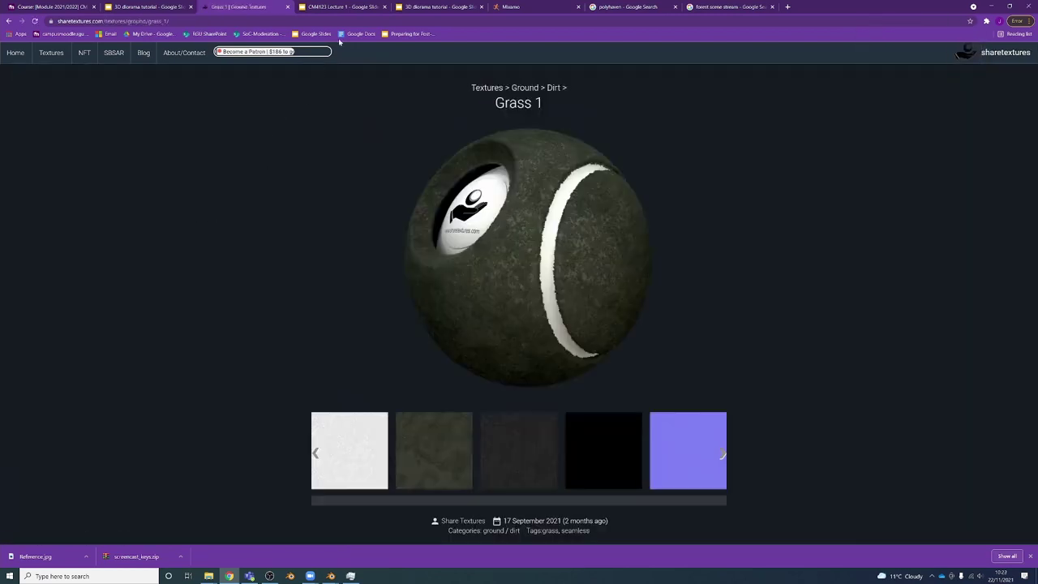
{"action": "key", "text": "alt+Left"}
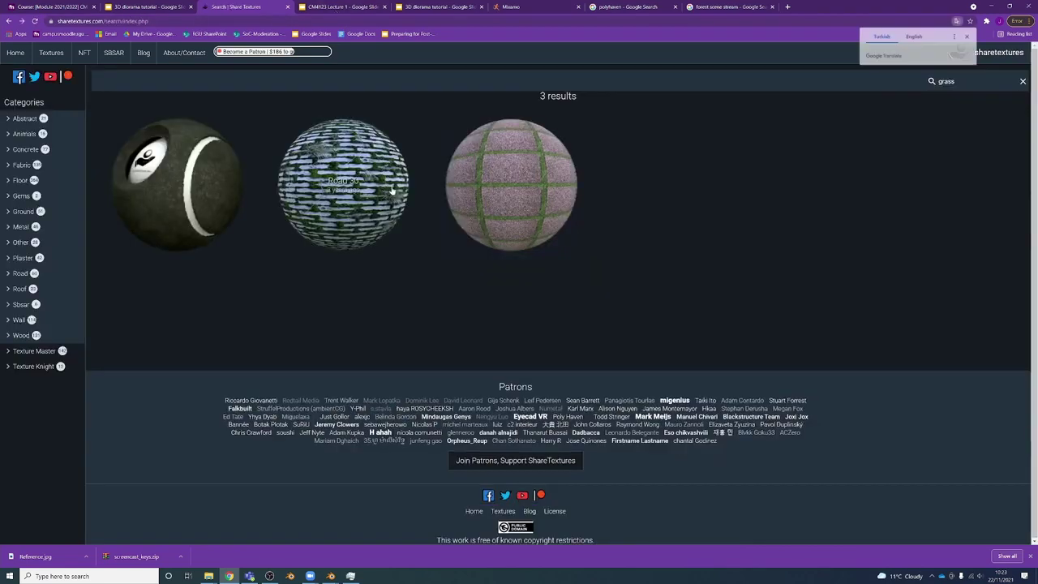
Step: Open polyhaven.com in a new browser tab
{"action": "left_click_drag", "start_coordinate": [125, 22], "coordinate": [52, 21]}
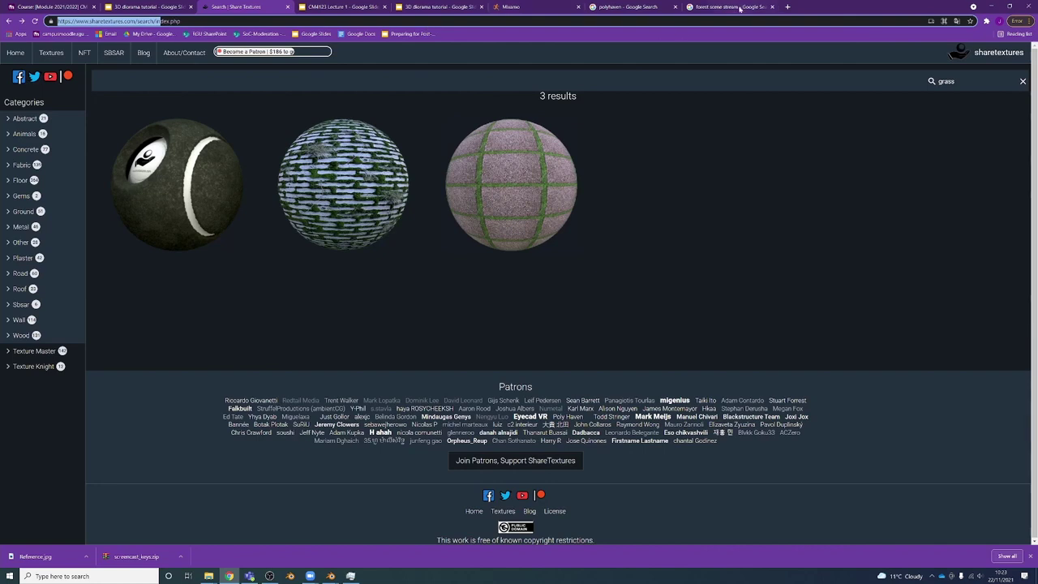
{"action": "left_click", "coordinate": [788, 8]}
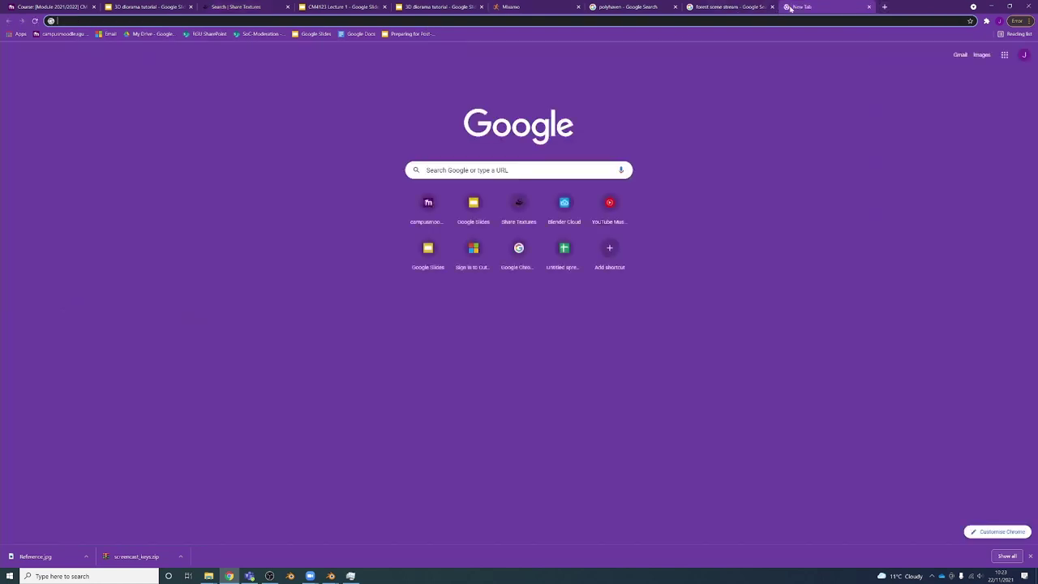
{"action": "type", "text": "polyhaven.co"}
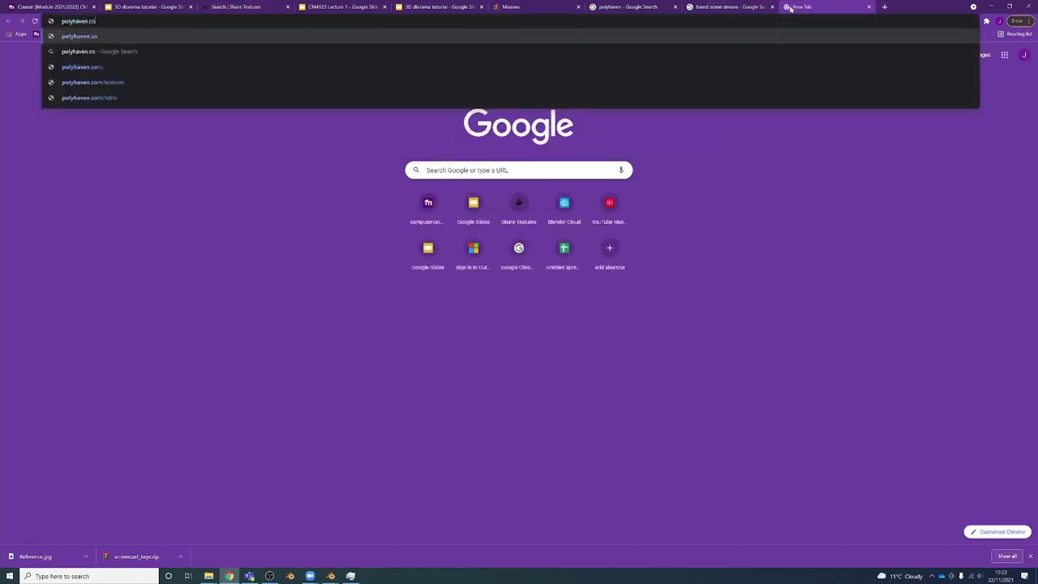
{"action": "type", "text": "m"}
{"action": "key", "text": "Return"}
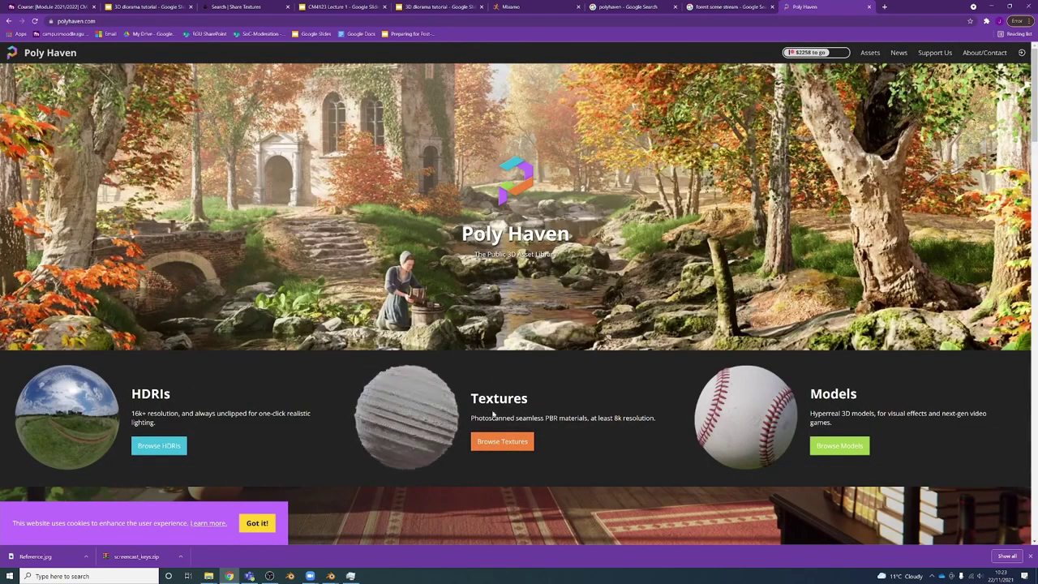
Step: Search the Poly Haven textures for "grass" and open the Forrest Ground 01 texture
{"action": "left_click", "coordinate": [501, 441]}
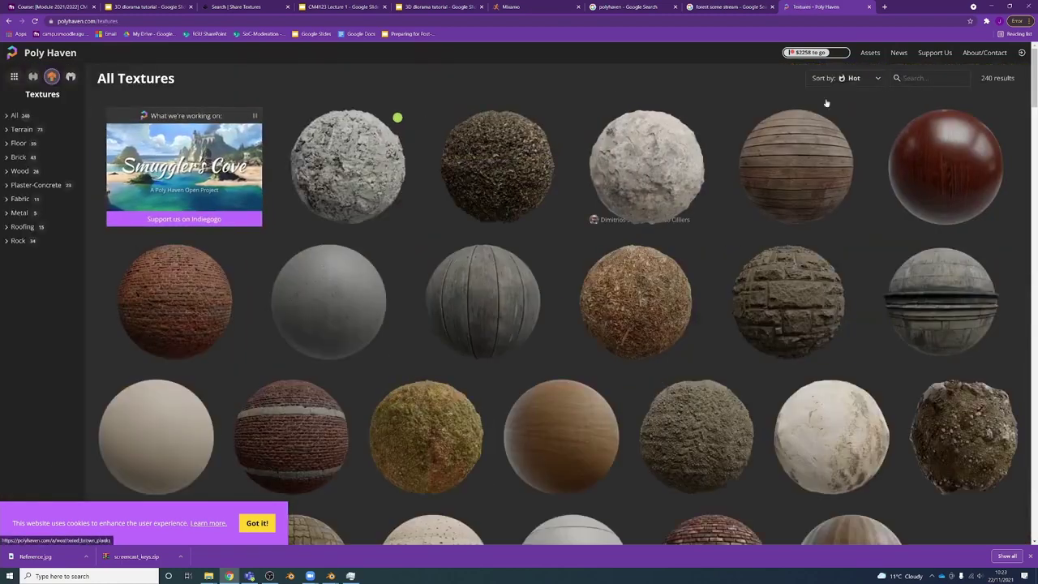
{"action": "type", "text": "grass"}
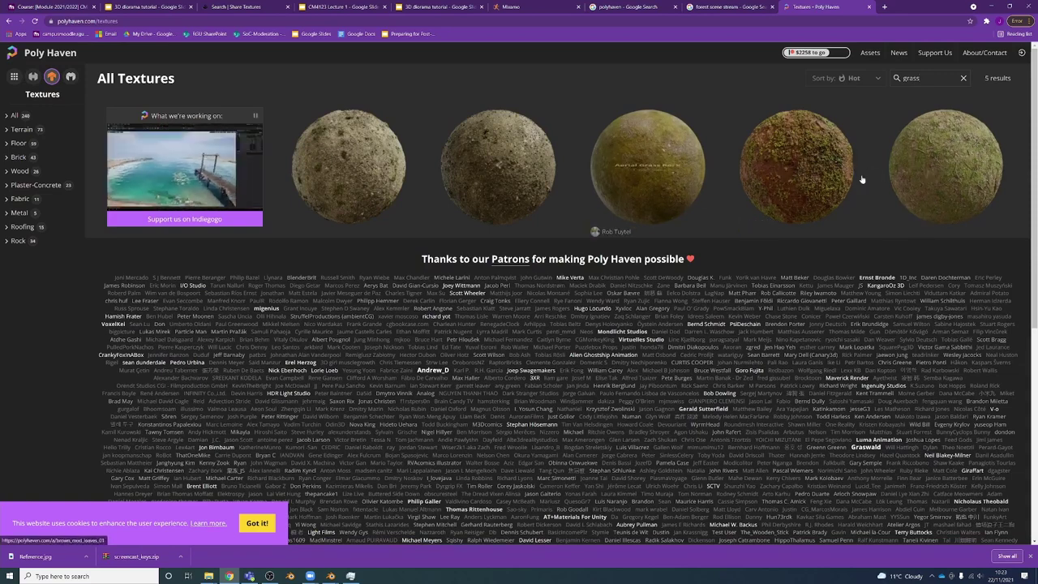
{"action": "left_click", "coordinate": [922, 184]}
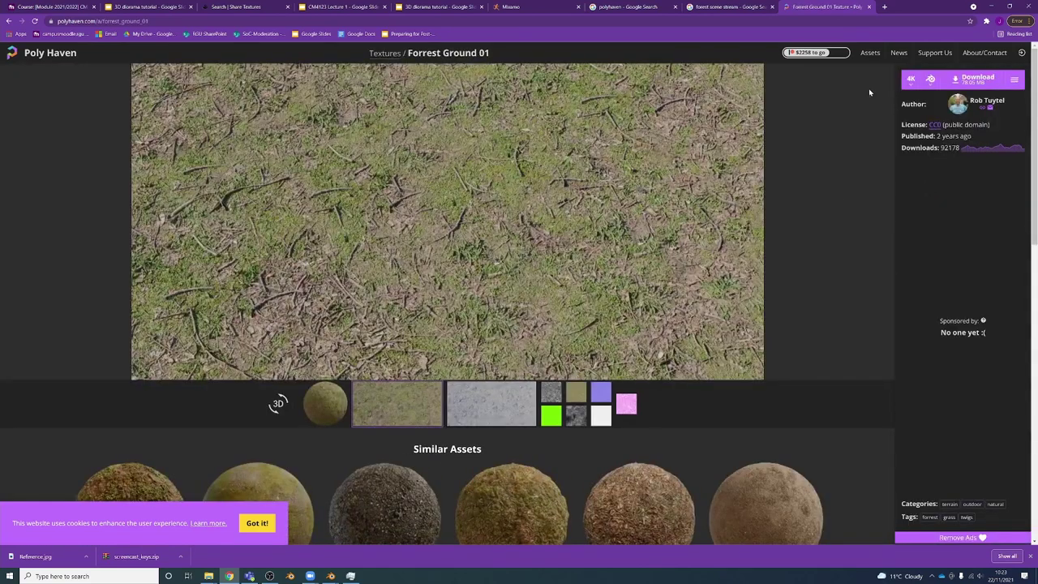
Step: Download the Forrest Ground 01 texture at 2K resolution, checking the terrain model in Blender along the way
{"action": "left_click", "coordinate": [910, 78]}
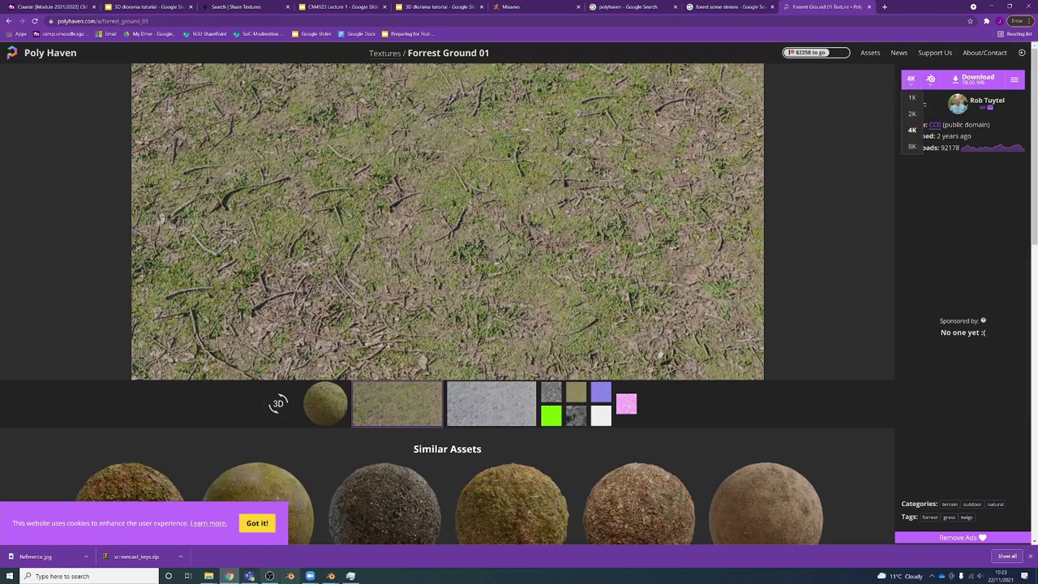
{"action": "mouse_move", "coordinate": [330, 575]}
{"action": "left_click", "coordinate": [321, 558]}
{"action": "middle_click_drag", "start_coordinate": [322, 426], "coordinate": [333, 297]}
{"action": "scroll", "coordinate": [305, 317], "scroll_direction": "up", "scroll_amount": 3}
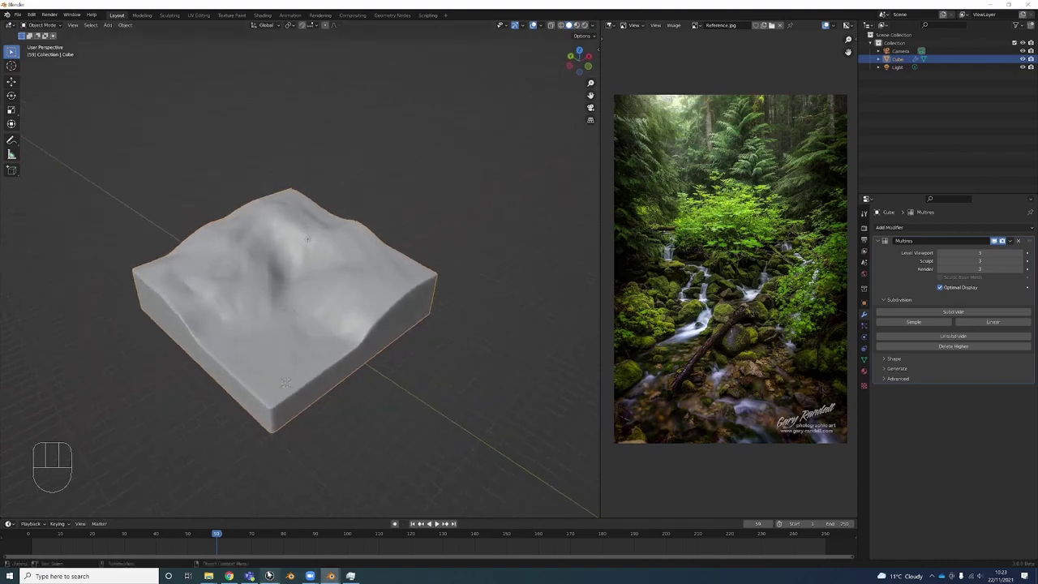
{"action": "left_click", "coordinate": [229, 576]}
{"action": "left_click", "coordinate": [973, 79]}
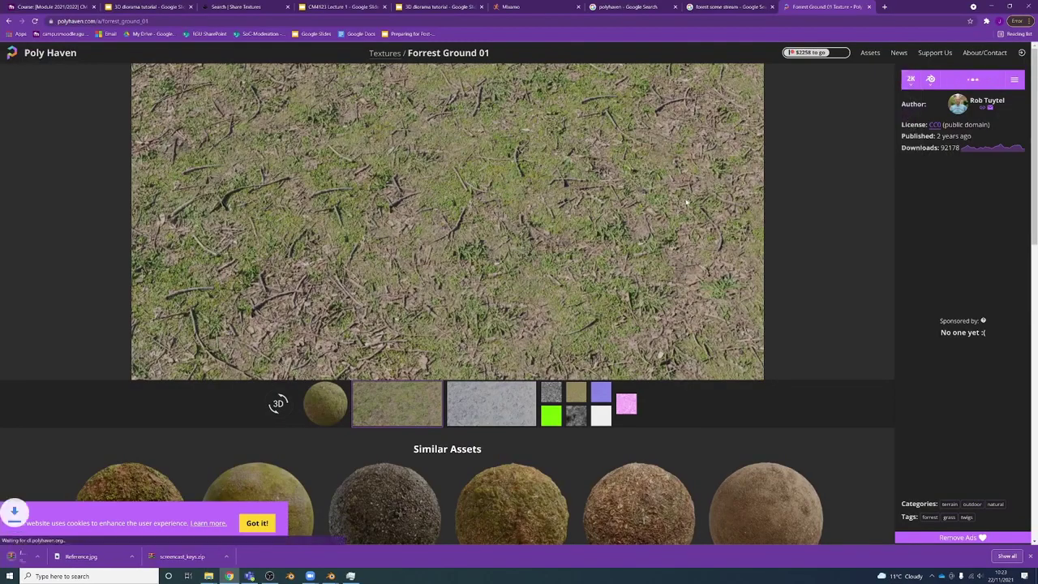
Step: Switch to File Explorer and create a folder named Textures inside the Diorama Tutorial folder
{"action": "left_click", "coordinate": [208, 575]}
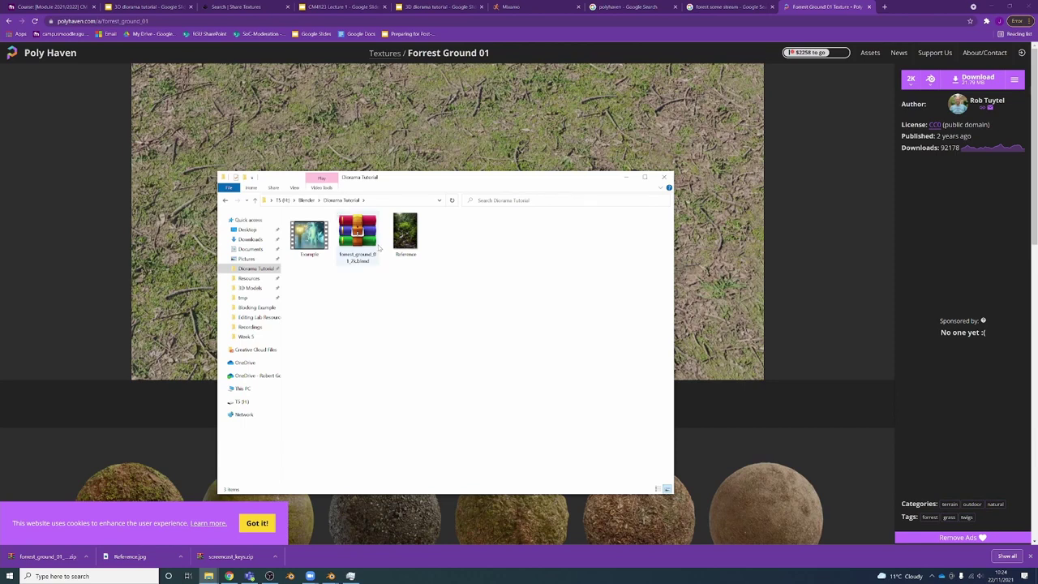
{"action": "right_click", "coordinate": [419, 306]}
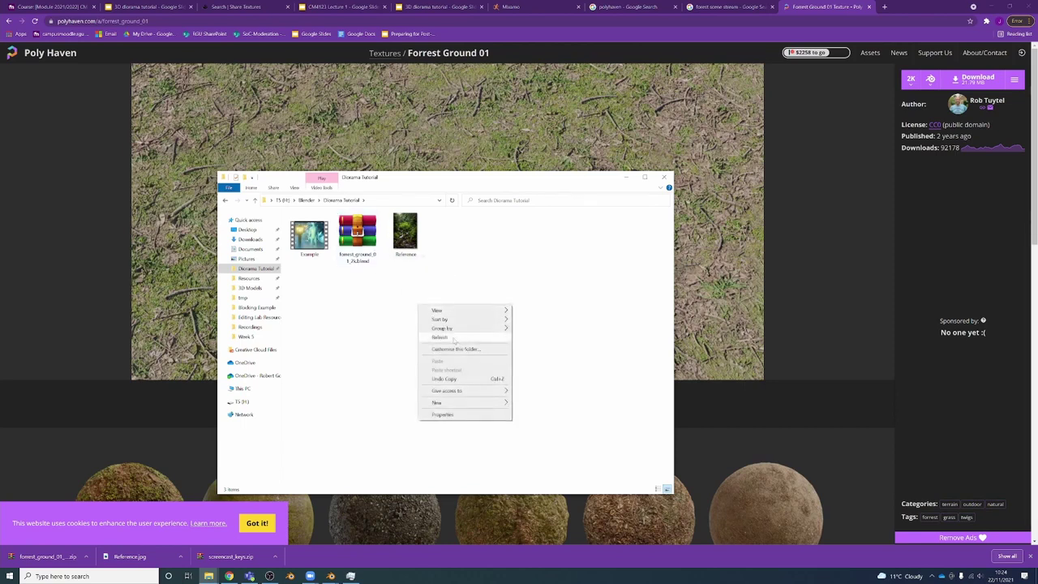
{"action": "mouse_move", "coordinate": [454, 403]}
{"action": "left_click", "coordinate": [526, 401]}
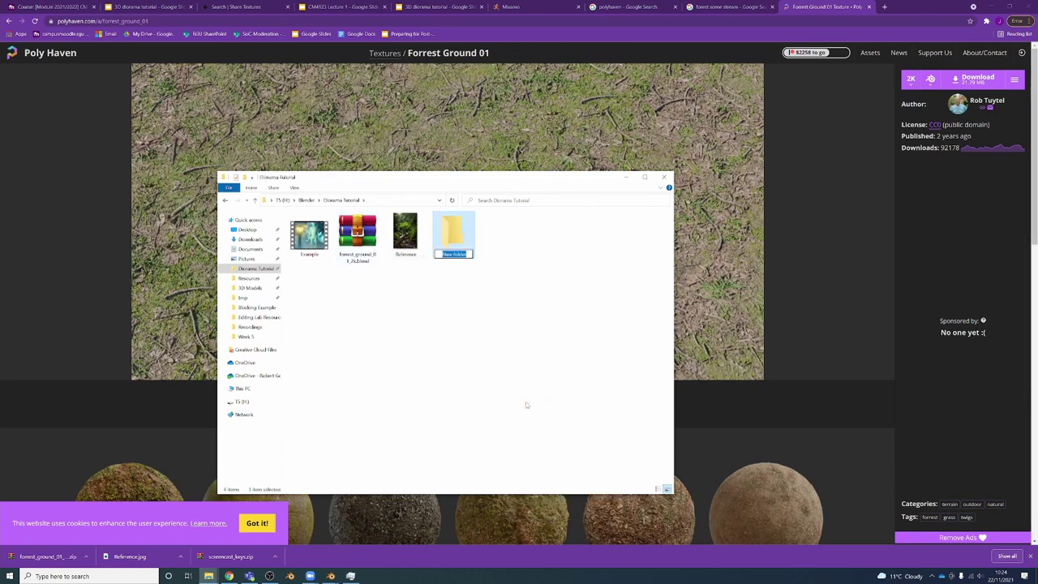
{"action": "type", "text": "Textures"}
{"action": "key", "text": "Return"}
Step: Move the forrest_ground_01_2k.blend archive into the Textures folder and extract its contents there
{"action": "left_click_drag", "start_coordinate": [357, 237], "coordinate": [452, 250]}
{"action": "double_click", "coordinate": [453, 236]}
{"action": "left_click", "coordinate": [316, 228]}
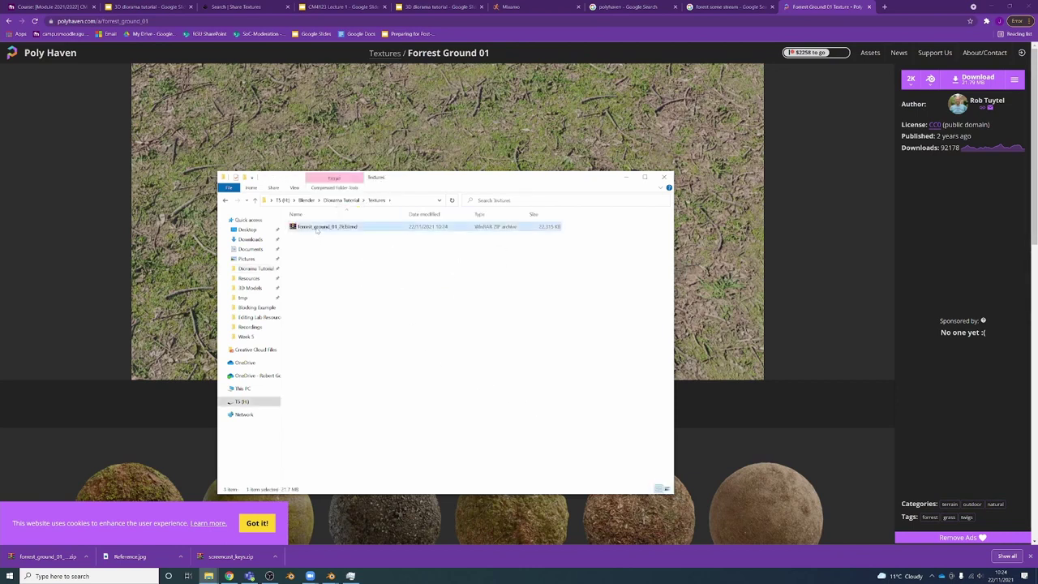
{"action": "right_click", "coordinate": [316, 230]}
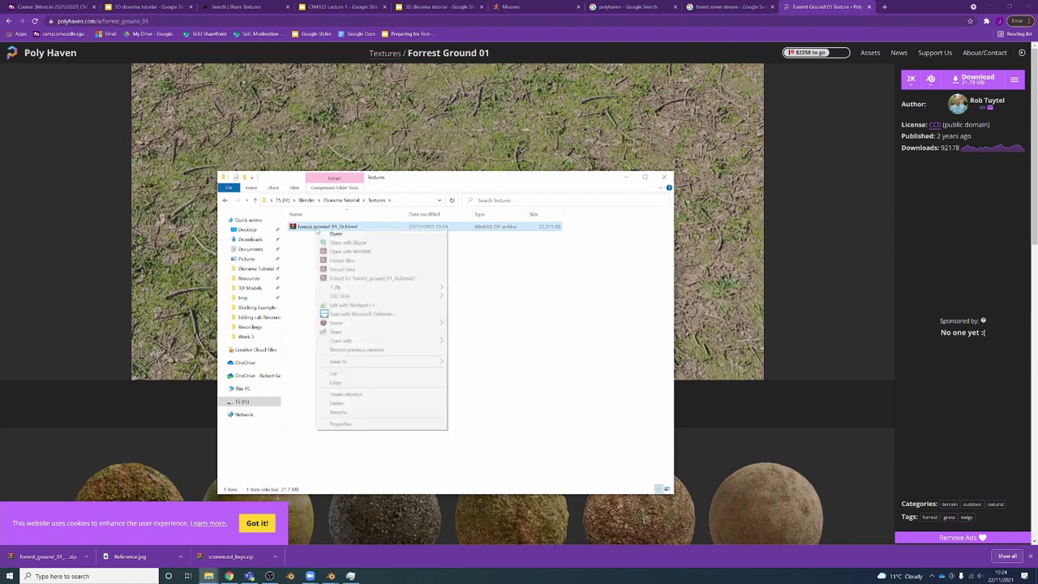
{"action": "left_click", "coordinate": [358, 270]}
Step: Open the extracted textures subfolder to check its image maps and folder path
{"action": "double_click", "coordinate": [320, 227]}
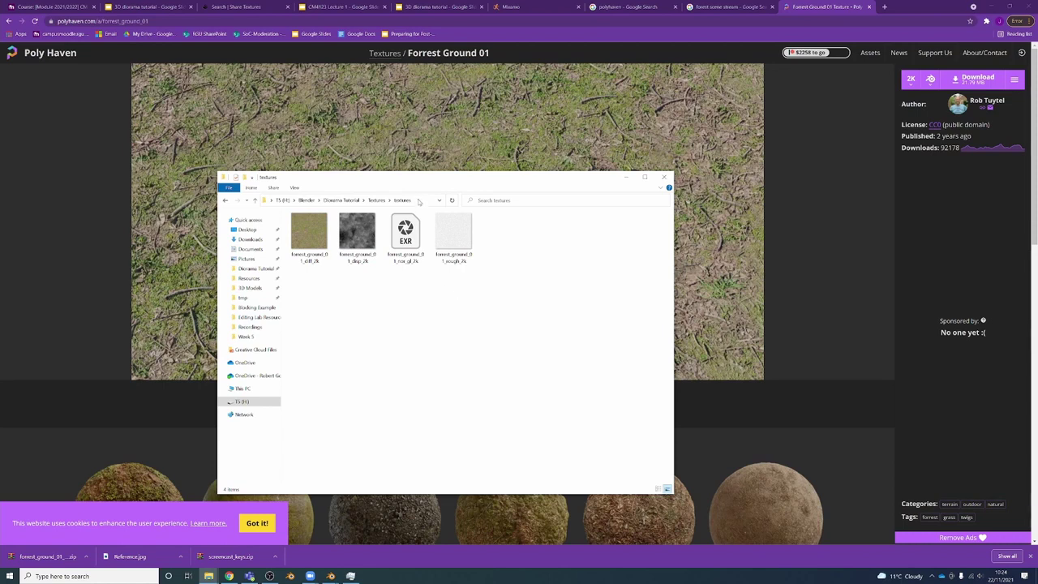
{"action": "left_click", "coordinate": [417, 201]}
{"action": "left_click", "coordinate": [412, 334]}
Step: Switch back to Blender and open the Shading workspace with the terrain block in view
{"action": "mouse_move", "coordinate": [330, 576]}
{"action": "left_click", "coordinate": [317, 545]}
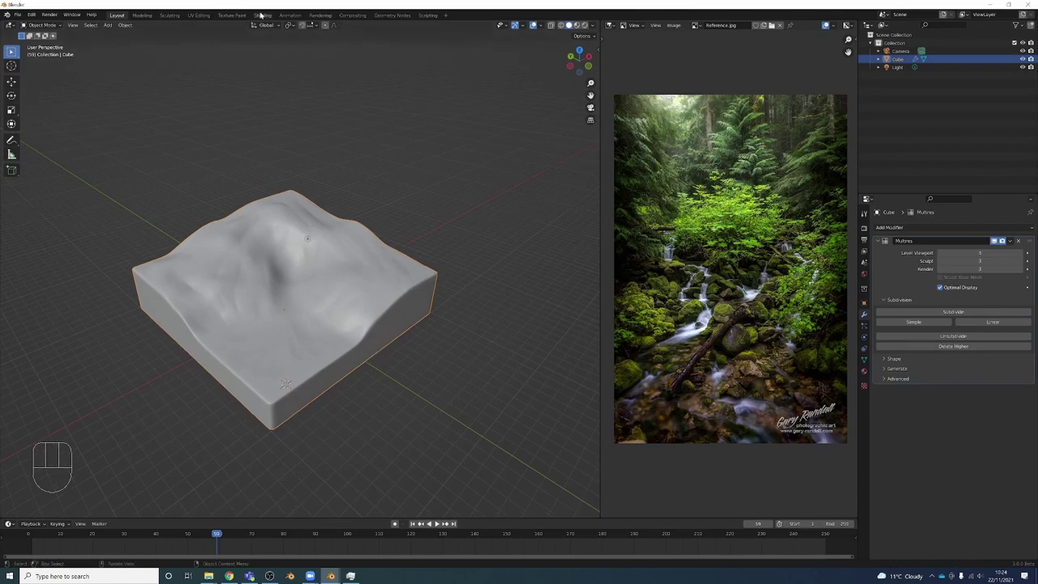
{"action": "left_click", "coordinate": [263, 15]}
{"action": "scroll", "coordinate": [417, 135], "scroll_direction": "down", "scroll_amount": 8}
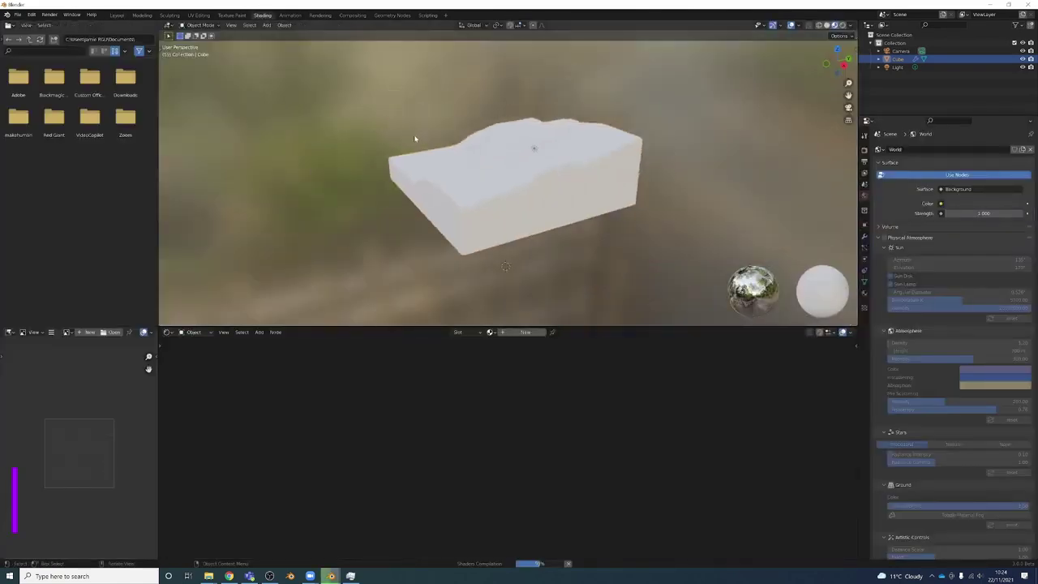
{"action": "scroll", "coordinate": [492, 142], "scroll_direction": "up", "scroll_amount": 2}
{"action": "middle_click_drag", "start_coordinate": [491, 142], "coordinate": [527, 149]}
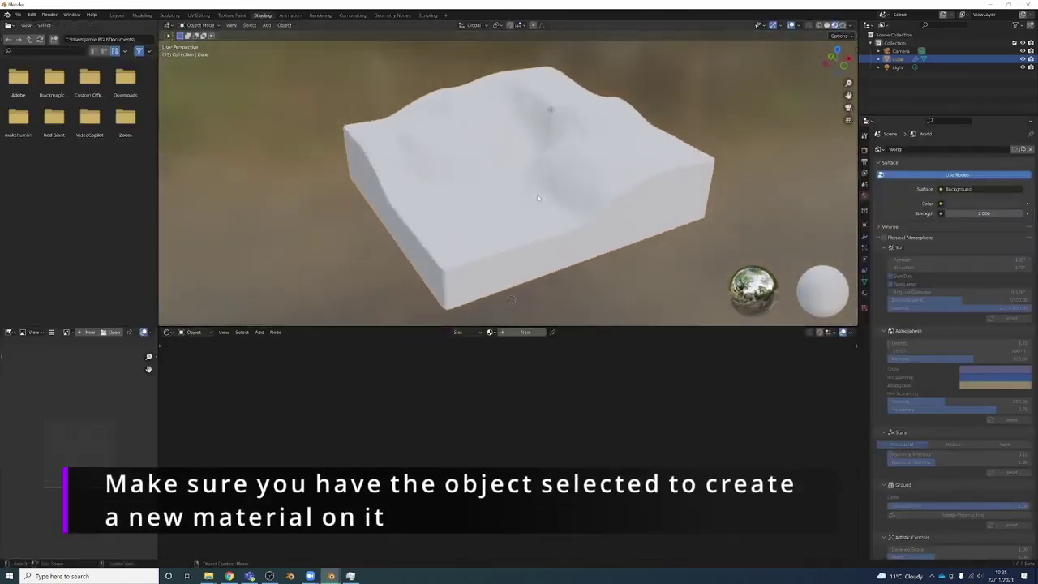
Step: Create a new material on the terrain block and name it Forest Ground
{"action": "left_click", "coordinate": [509, 332]}
{"action": "double_click", "coordinate": [501, 332]}
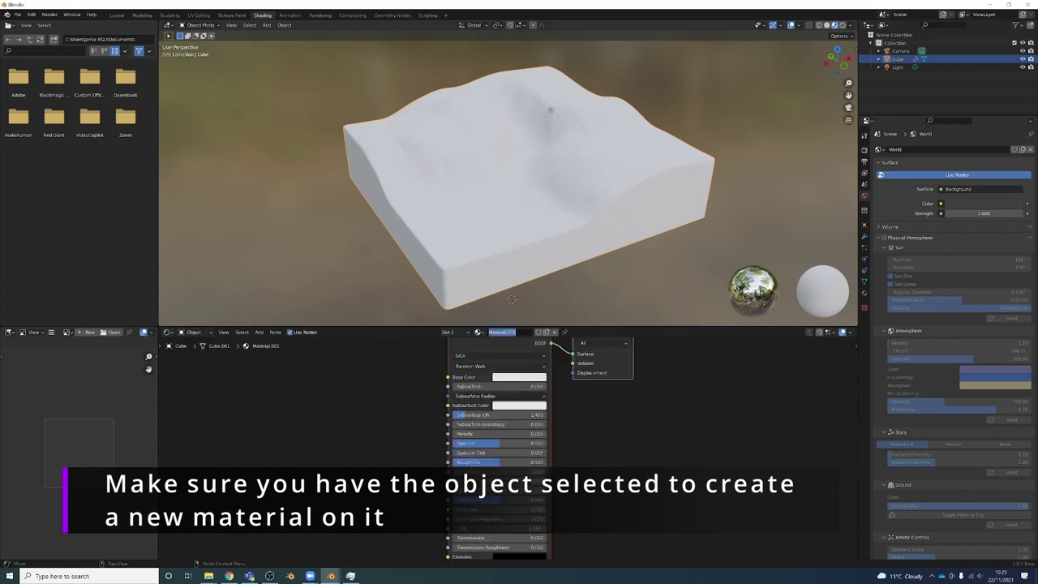
{"action": "type", "text": "Forest Ground"}
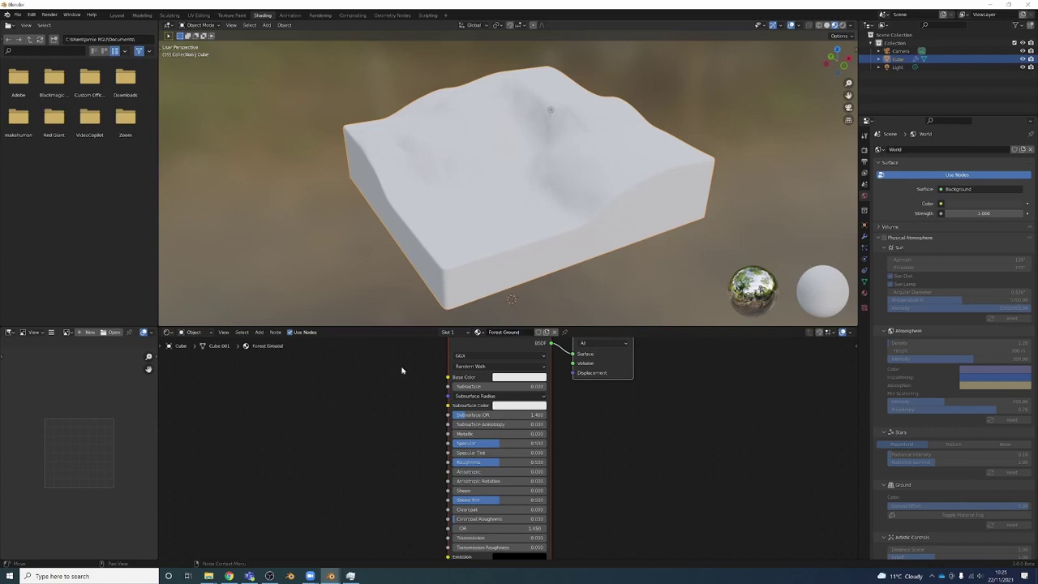
Step: Enlarge the node editor area and place the whole Principled BSDF node in view
{"action": "key", "text": "Home"}
{"action": "left_click_drag", "start_coordinate": [571, 328], "coordinate": [569, 280]}
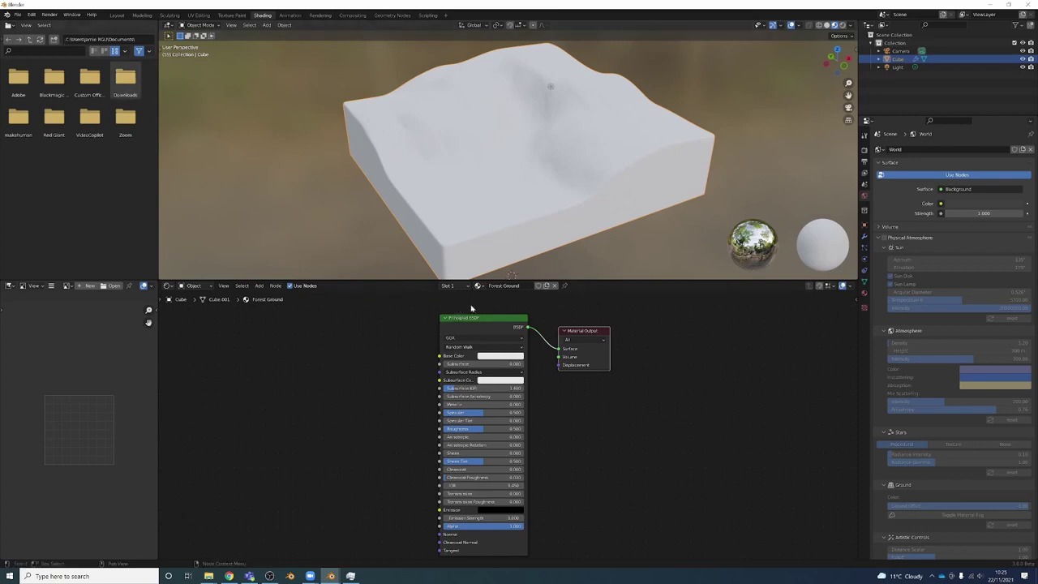
{"action": "left_click_drag", "start_coordinate": [472, 318], "coordinate": [469, 308]}
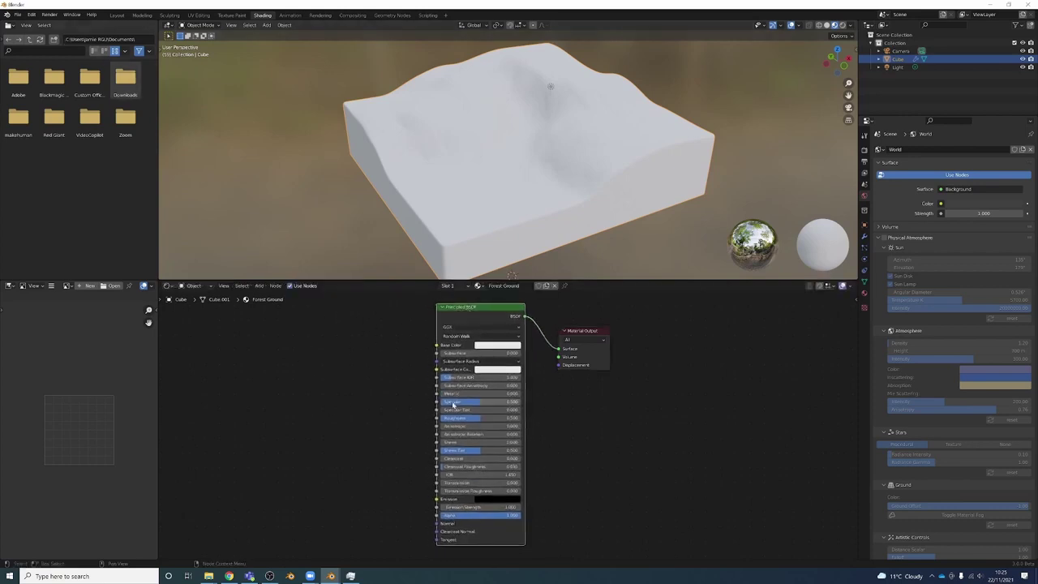
Step: Open the add-on preferences and search the add-ons for "node"
{"action": "left_click", "coordinate": [31, 14]}
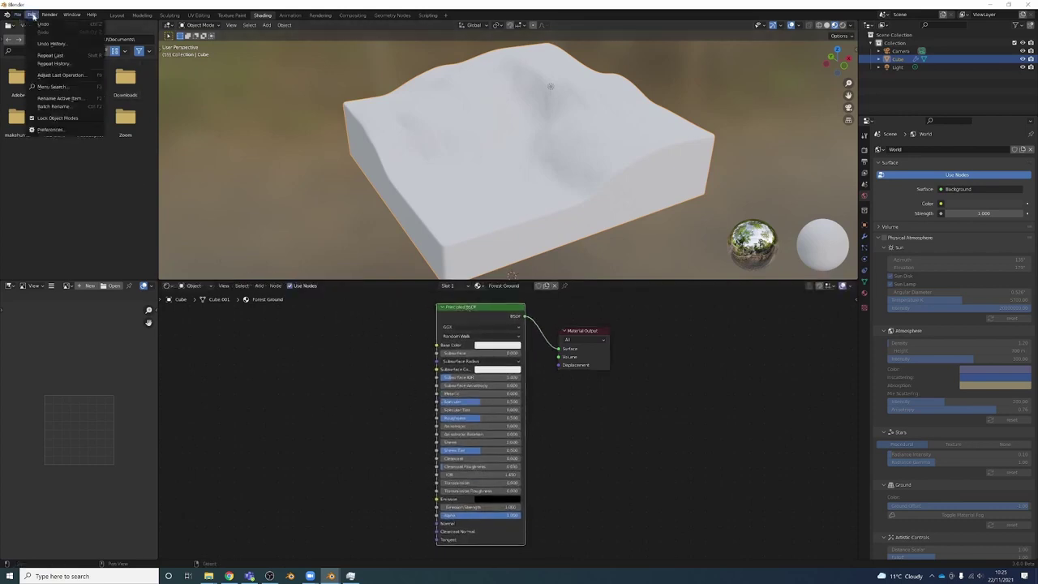
{"action": "left_click", "coordinate": [49, 131]}
{"action": "left_click", "coordinate": [40, 145]}
{"action": "left_click", "coordinate": [39, 96]}
{"action": "left_click", "coordinate": [229, 38]}
{"action": "key", "text": "BackSpace"}
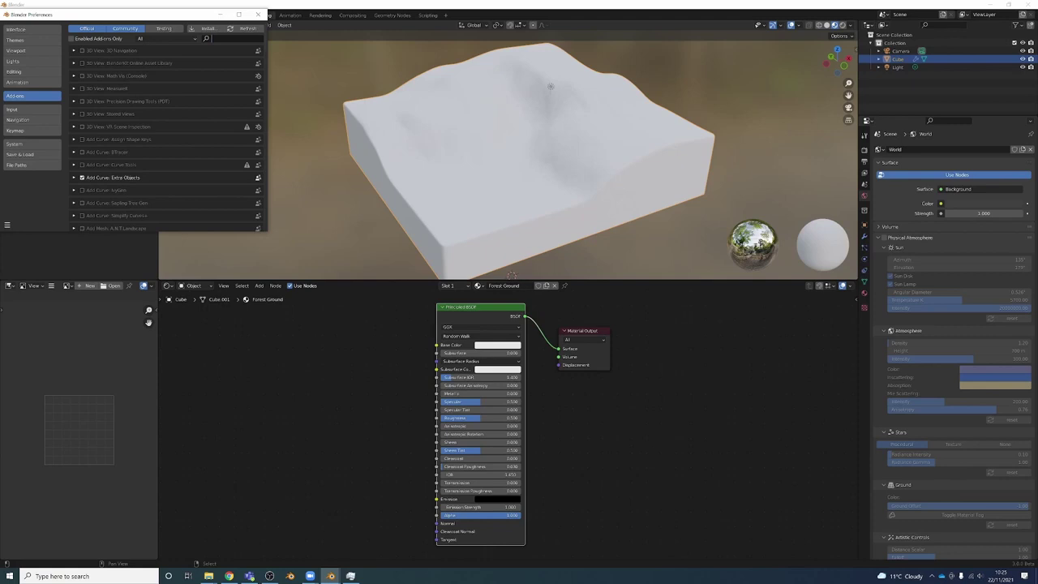
{"action": "type", "text": "node"}
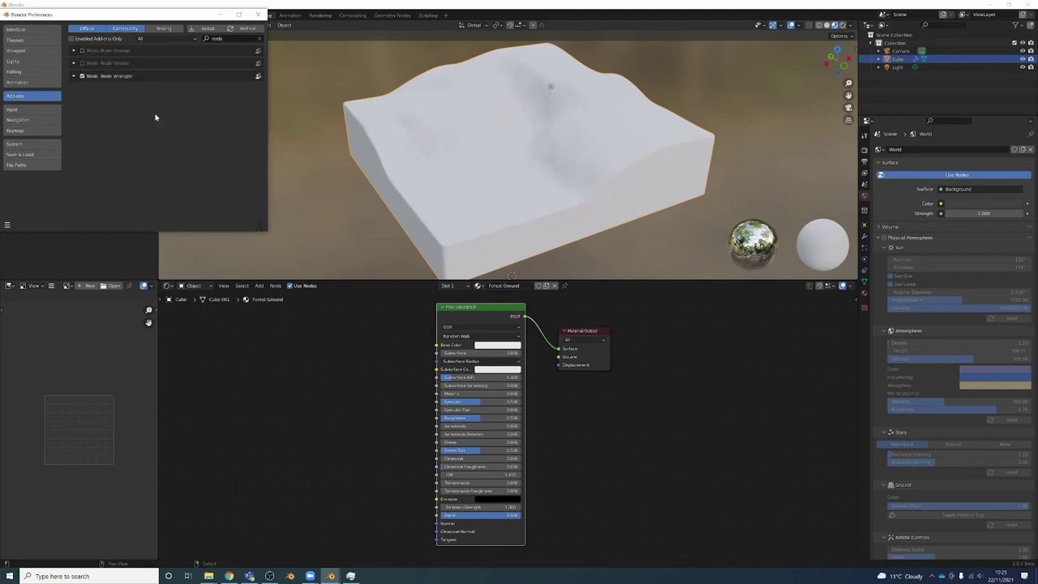
Step: Expand the Node Wrangler add-on's details, make sure the add-on is enabled, and close the preferences
{"action": "left_click", "coordinate": [74, 75]}
{"action": "left_click", "coordinate": [81, 76]}
{"action": "left_click", "coordinate": [81, 75]}
{"action": "left_click", "coordinate": [81, 76]}
{"action": "left_click", "coordinate": [81, 75]}
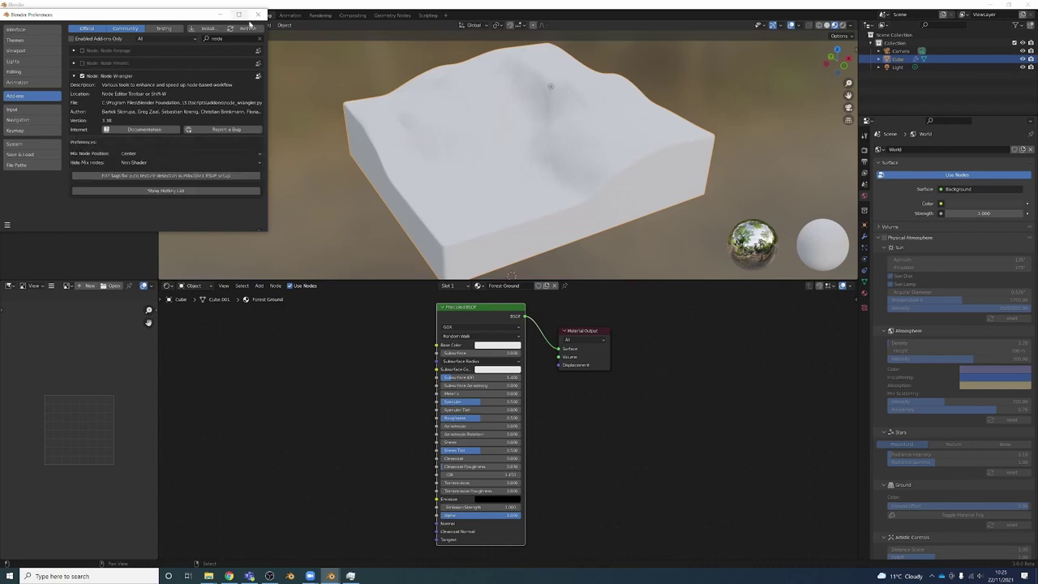
{"action": "left_click", "coordinate": [257, 14]}
Step: Run Node Wrangler's Principled Texture Setup on the Principled BSDF node with all four forest ground images from H:\Blender\Diorama Tutorial\Textures\textures
{"action": "left_click_drag", "start_coordinate": [458, 320], "coordinate": [446, 318]}
{"action": "scroll", "coordinate": [450, 322], "scroll_direction": "down", "scroll_amount": 1}
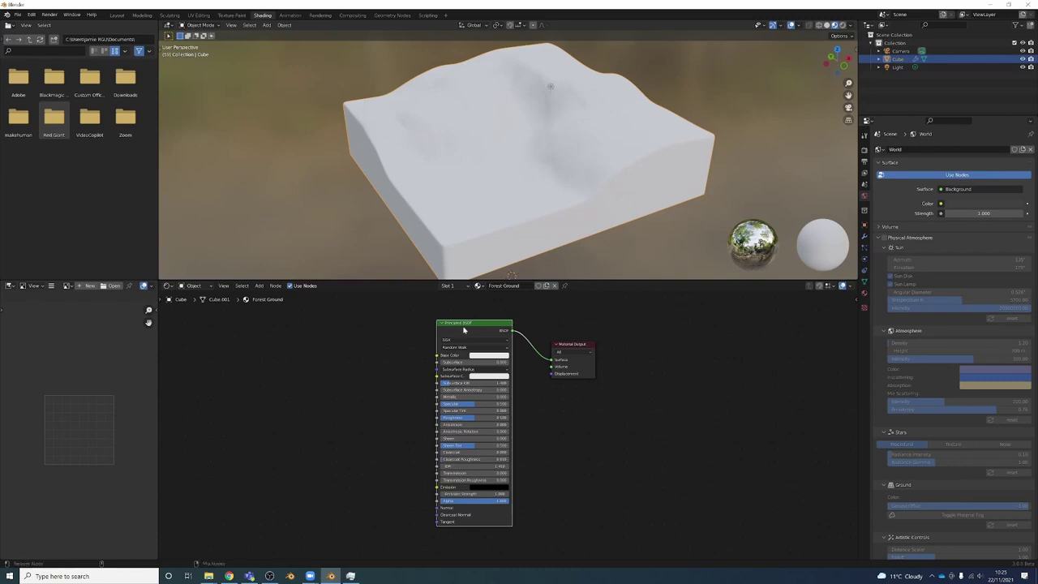
{"action": "key", "text": "ctrl+shift+t"}
{"action": "left_click", "coordinate": [551, 148]}
{"action": "type", "text": "H:\\Blender\\Diorama Tutorial\\Textures\\textures"}
{"action": "key", "text": "Return"}
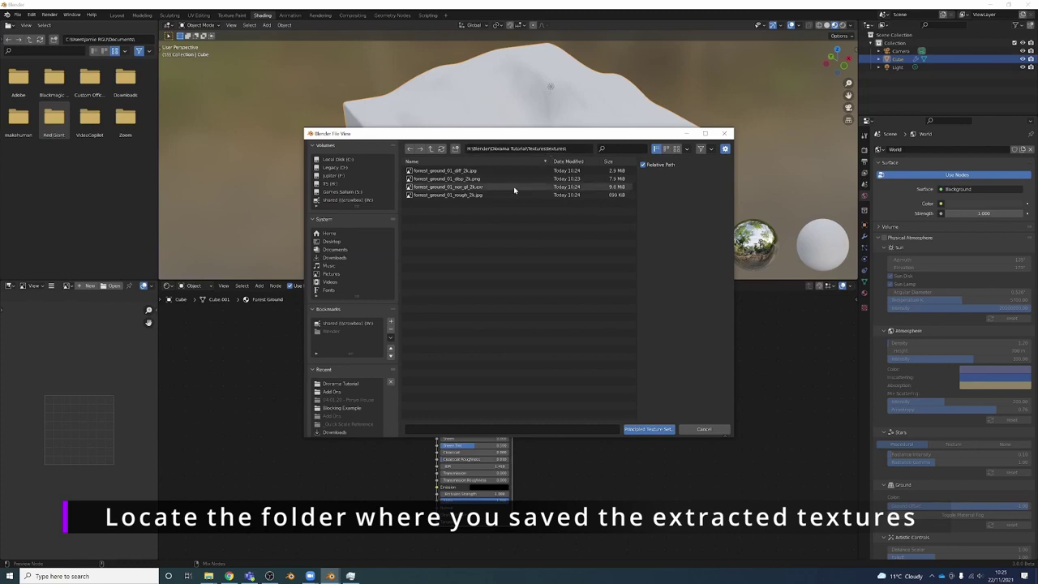
{"action": "key", "text": "a"}
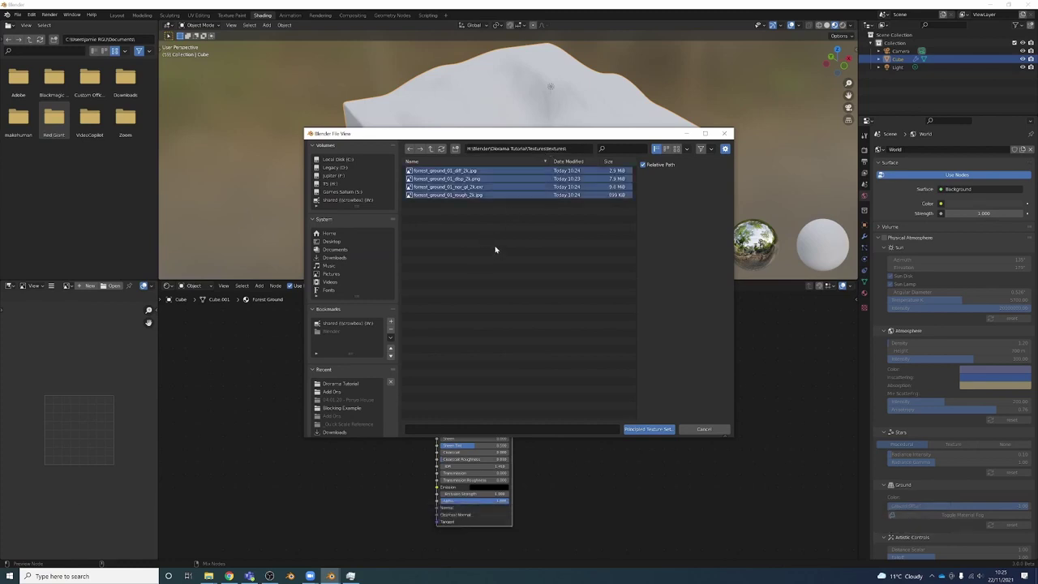
{"action": "left_click", "coordinate": [660, 429]}
Step: Examine the generated mapping and texture nodes and the forest ground texture on the terrain block from several angles
{"action": "scroll", "coordinate": [560, 423], "scroll_direction": "down", "scroll_amount": 4}
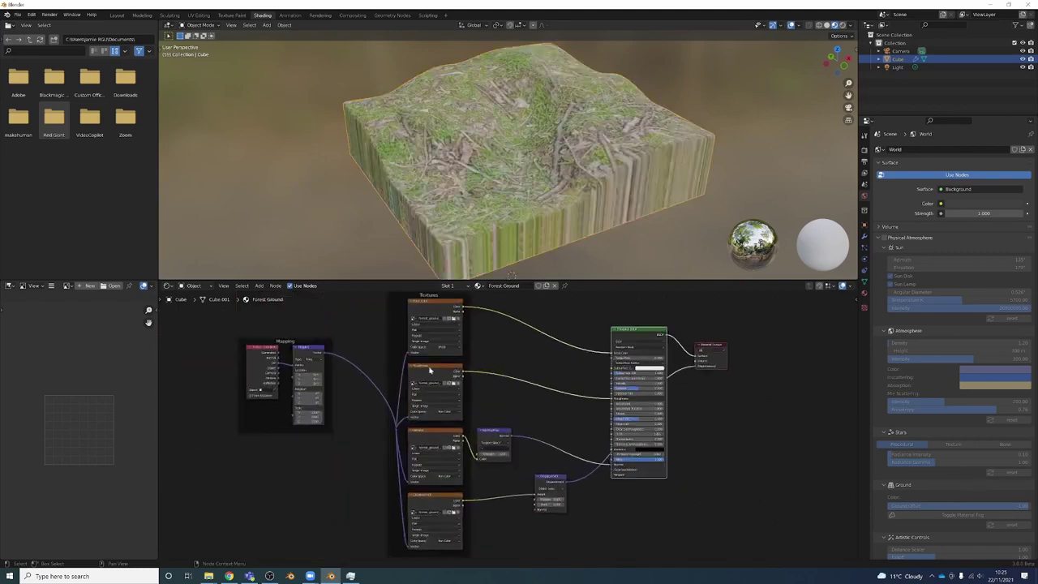
{"action": "middle_click_drag", "start_coordinate": [300, 389], "coordinate": [380, 371]}
{"action": "left_click", "coordinate": [384, 329]}
{"action": "left_click_drag", "start_coordinate": [383, 335], "coordinate": [371, 320]}
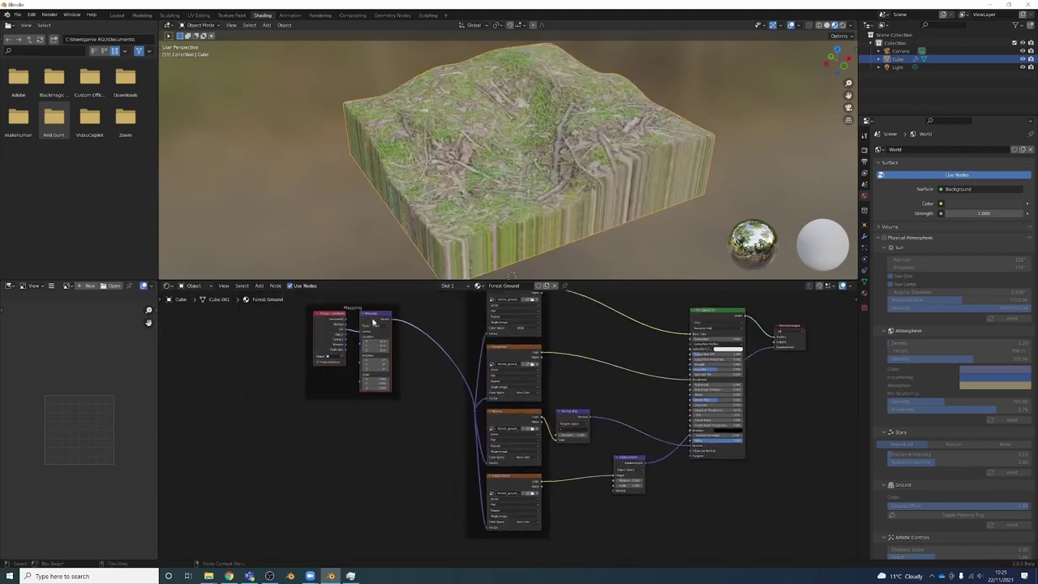
{"action": "middle_click_drag", "start_coordinate": [527, 87], "coordinate": [541, 88]}
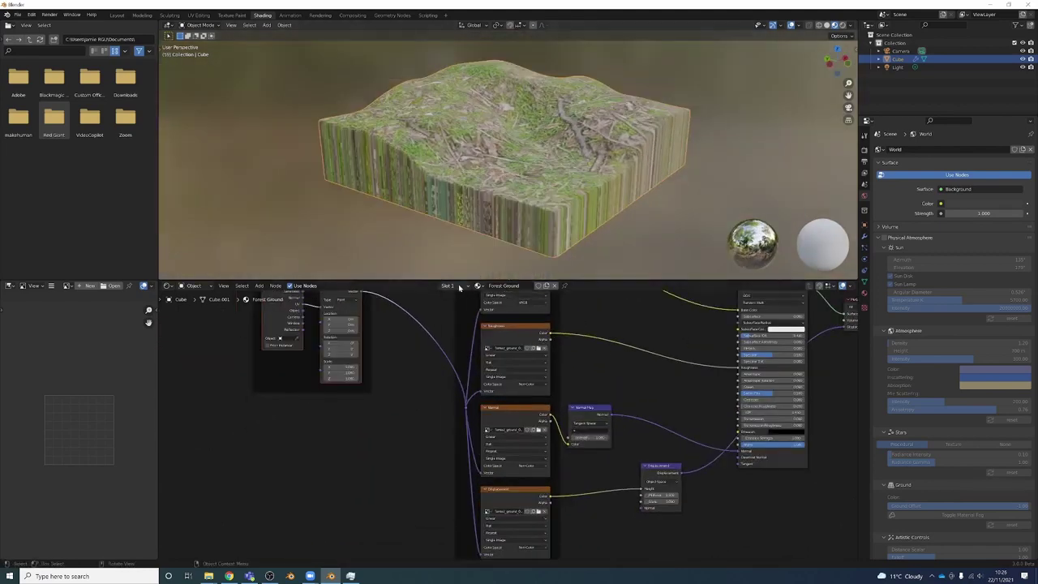
{"action": "middle_click_drag", "start_coordinate": [464, 195], "coordinate": [512, 187]}
{"action": "middle_click_drag", "start_coordinate": [582, 203], "coordinate": [507, 182]}
{"action": "scroll", "coordinate": [506, 188], "scroll_direction": "up", "scroll_amount": 2}
{"action": "scroll", "coordinate": [505, 189], "scroll_direction": "down", "scroll_amount": 5}
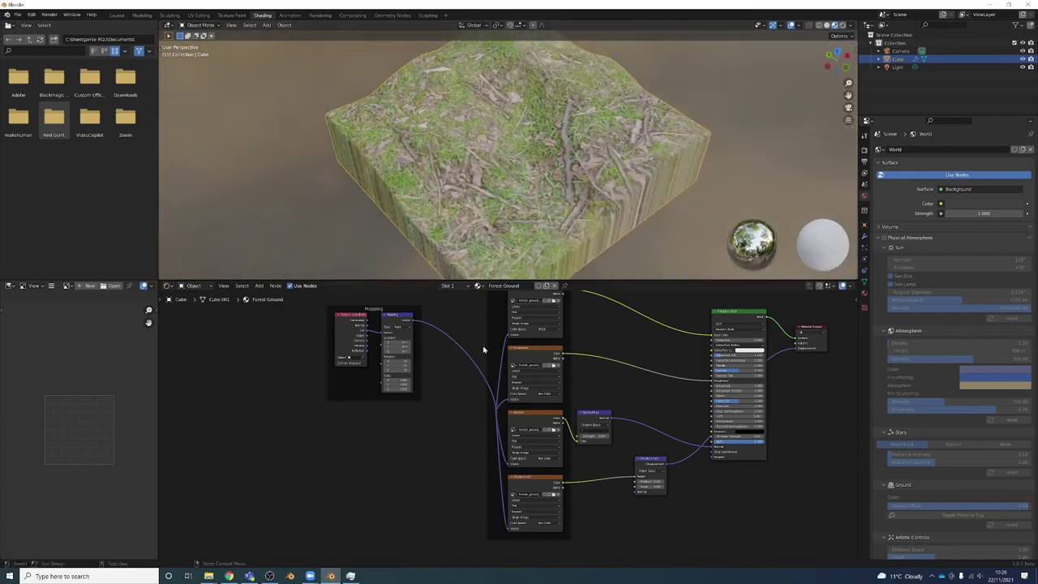
Step: Add a Value node and place it inside the Mapping frame beneath the Texture Coordinate node
{"action": "middle_click_drag", "start_coordinate": [378, 426], "coordinate": [395, 430]}
{"action": "scroll", "coordinate": [389, 434], "scroll_direction": "down", "scroll_amount": 1}
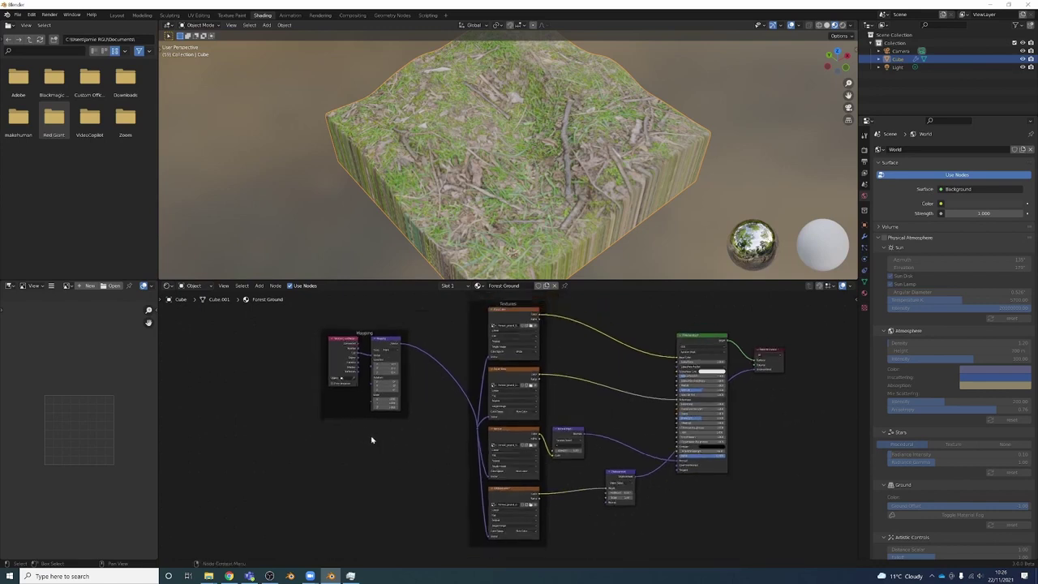
{"action": "key", "text": "shift+a"}
{"action": "left_click", "coordinate": [362, 447]}
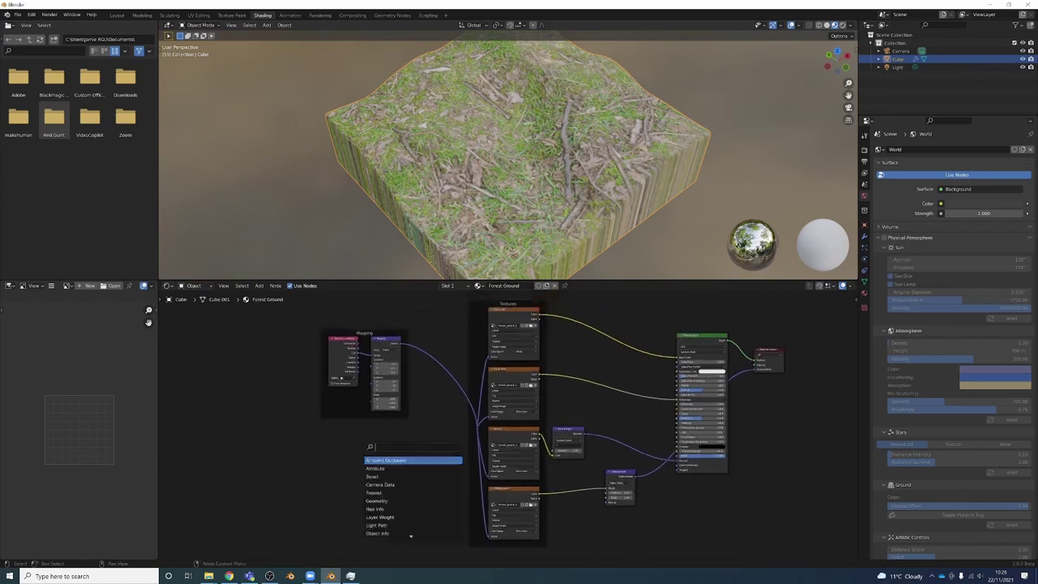
{"action": "type", "text": "va"}
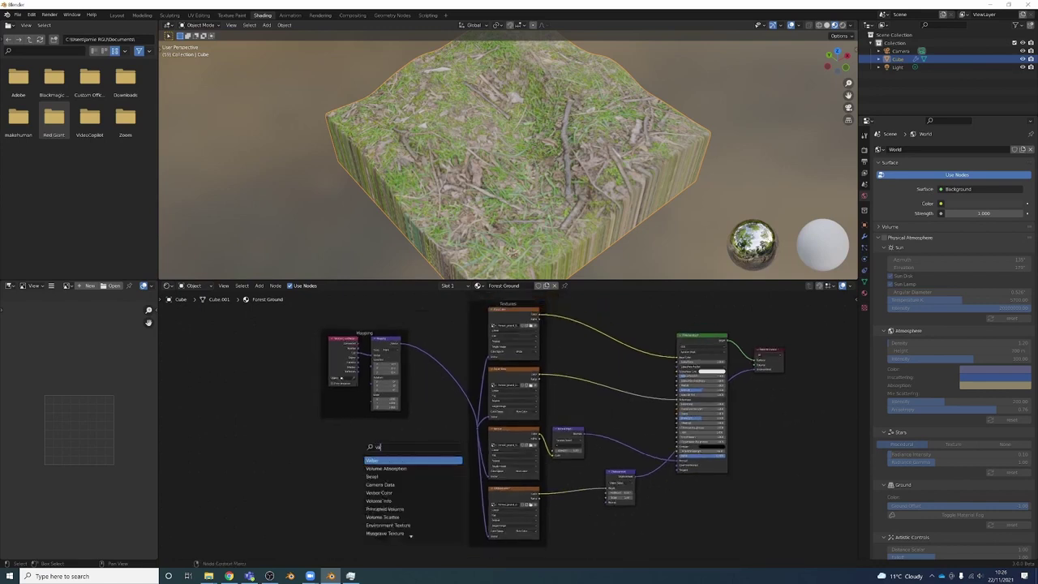
{"action": "key", "text": "Return"}
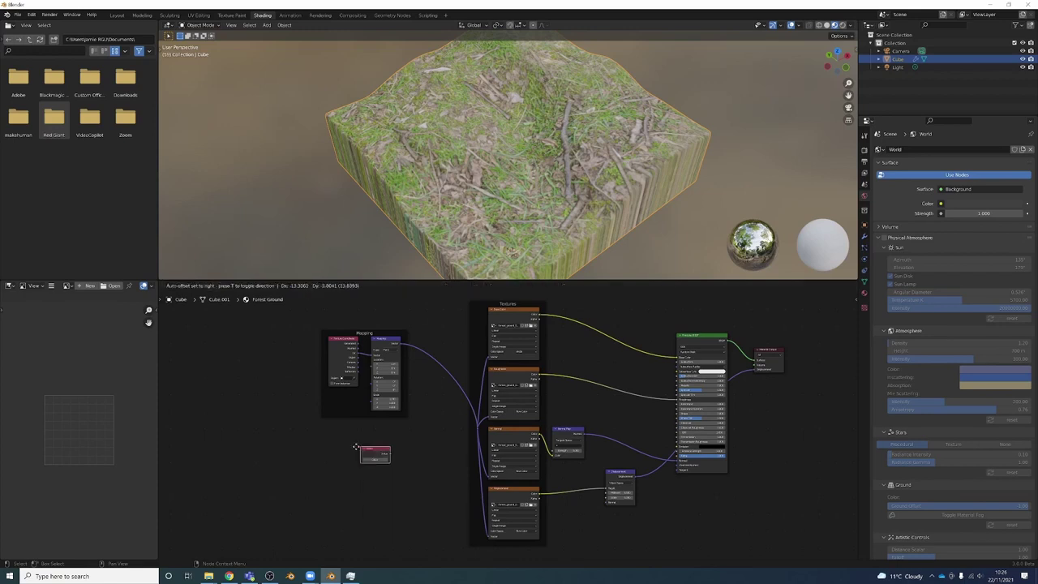
{"action": "left_click", "coordinate": [337, 445]}
{"action": "scroll", "coordinate": [372, 460], "scroll_direction": "up", "scroll_amount": 4}
{"action": "left_click_drag", "start_coordinate": [307, 458], "coordinate": [288, 392]}
Step: Connect the Value node's output to the Scale input of the Mapping node
{"action": "scroll", "coordinate": [327, 391], "scroll_direction": "down", "scroll_amount": 3}
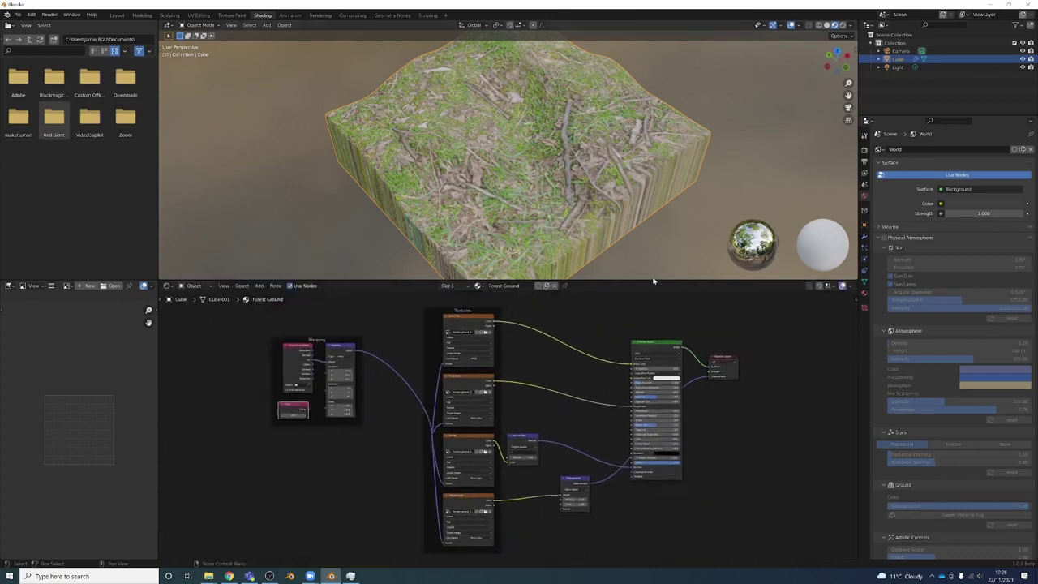
{"action": "mouse_move", "coordinate": [527, 162]}
{"action": "middle_mouse_down"}
{"action": "mouse_move", "coordinate": [503, 167]}
{"action": "mouse_move", "coordinate": [523, 169]}
{"action": "middle_mouse_up"}
{"action": "scroll", "coordinate": [511, 162], "scroll_direction": "up", "scroll_amount": 2}
{"action": "left_click", "coordinate": [308, 413]}
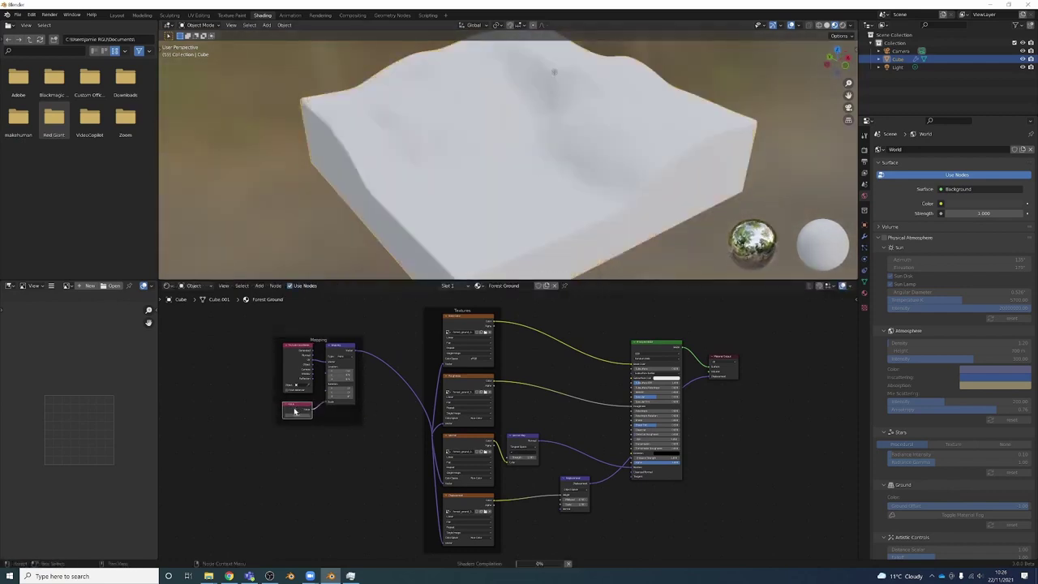
Step: Set the Value node to 18.5 to tile the forest ground texture more densely across the terrain block
{"action": "scroll", "coordinate": [328, 411], "scroll_direction": "up", "scroll_amount": 3}
{"action": "middle_click_drag", "start_coordinate": [326, 414], "coordinate": [443, 441]}
{"action": "left_click_drag", "start_coordinate": [283, 438], "coordinate": [339, 439]}
{"action": "left_click", "coordinate": [279, 438]}
{"action": "type", "text": "18"}
{"action": "key", "text": "Return"}
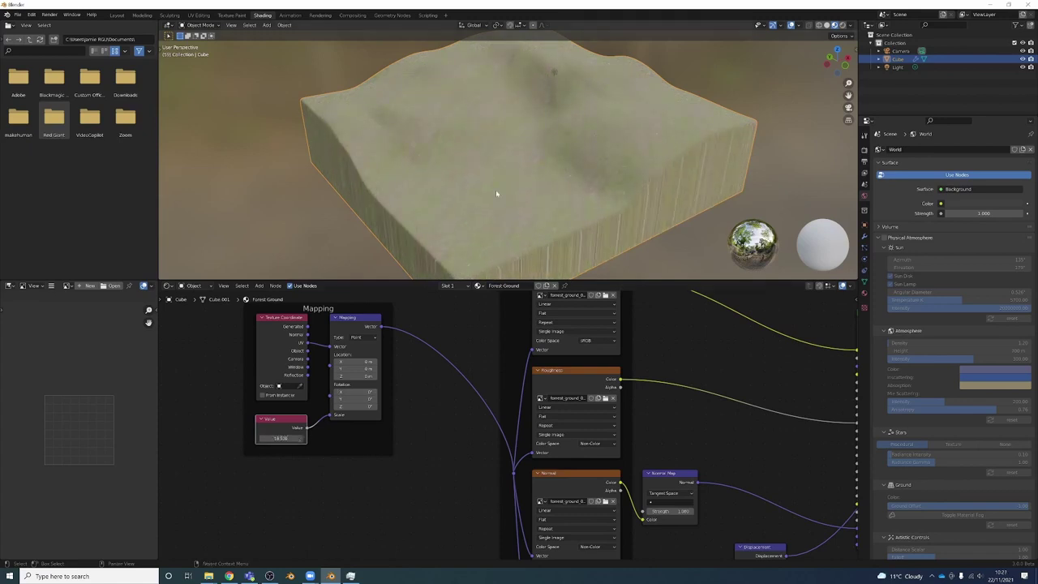
Step: Inspect the scale and tiling of the ground texture on the terrain block up close and from different angles
{"action": "scroll", "coordinate": [495, 190], "scroll_direction": "down", "scroll_amount": 3}
{"action": "scroll", "coordinate": [487, 194], "scroll_direction": "up", "scroll_amount": 6}
{"action": "scroll", "coordinate": [475, 192], "scroll_direction": "up", "scroll_amount": 2}
{"action": "scroll", "coordinate": [458, 194], "scroll_direction": "down", "scroll_amount": 4}
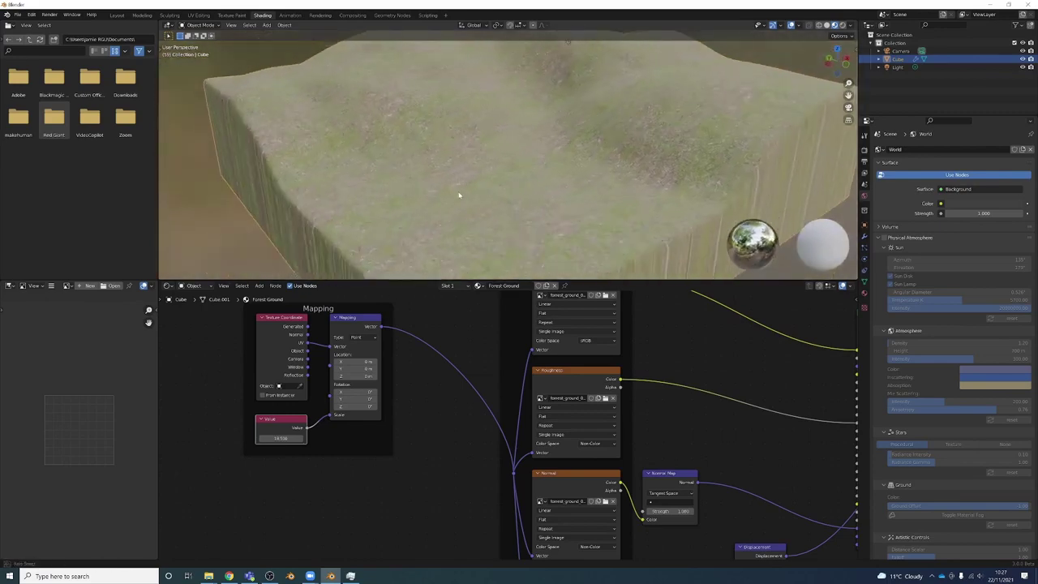
{"action": "scroll", "coordinate": [482, 185], "scroll_direction": "down", "scroll_amount": 2}
{"action": "scroll", "coordinate": [482, 184], "scroll_direction": "up", "scroll_amount": 6}
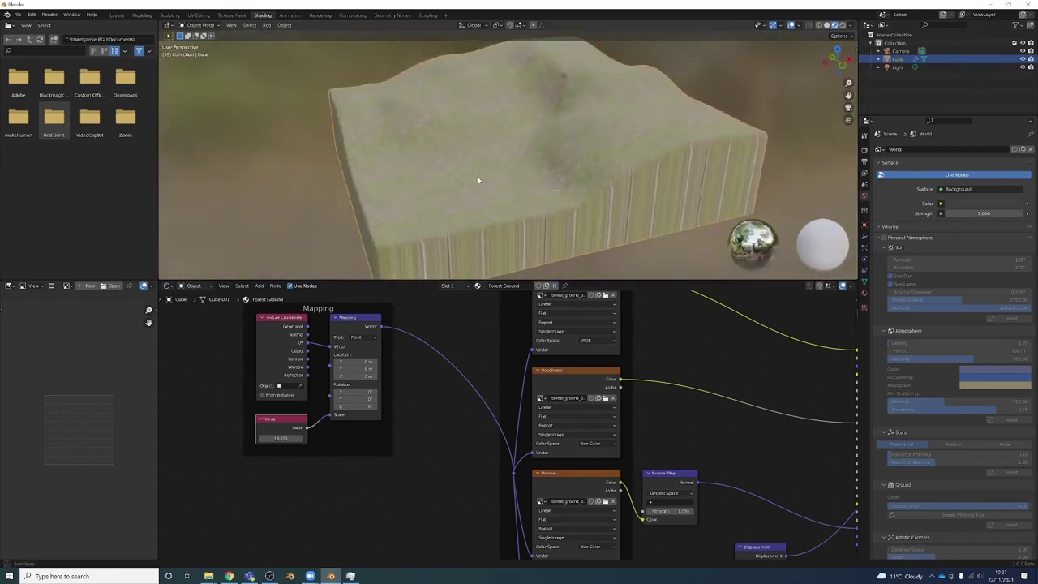
{"action": "scroll", "coordinate": [503, 166], "scroll_direction": "down", "scroll_amount": 4}
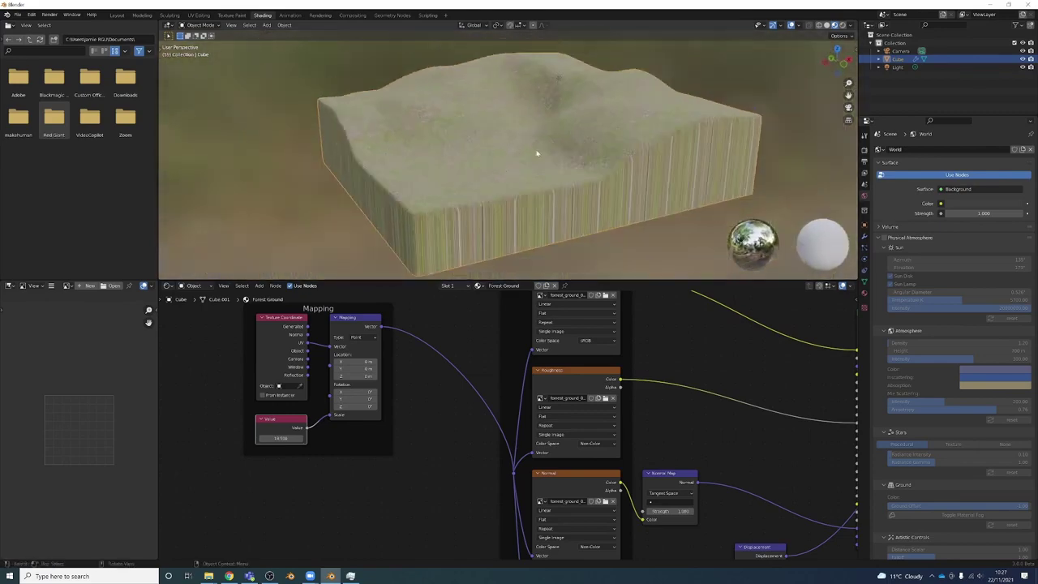
{"action": "middle_click_drag", "start_coordinate": [550, 138], "coordinate": [514, 156]}
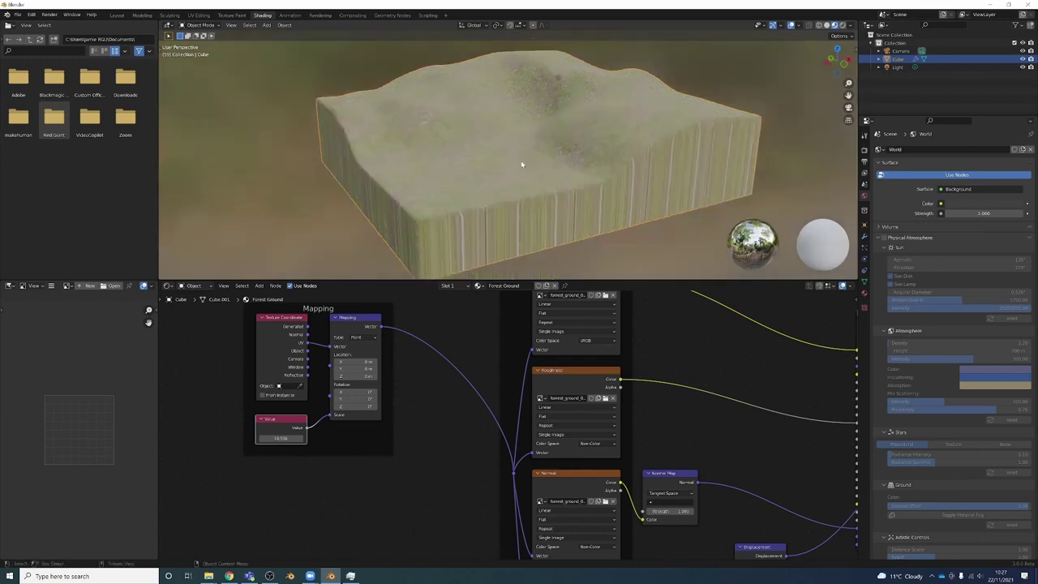
{"action": "middle_click_drag", "start_coordinate": [461, 161], "coordinate": [502, 148]}
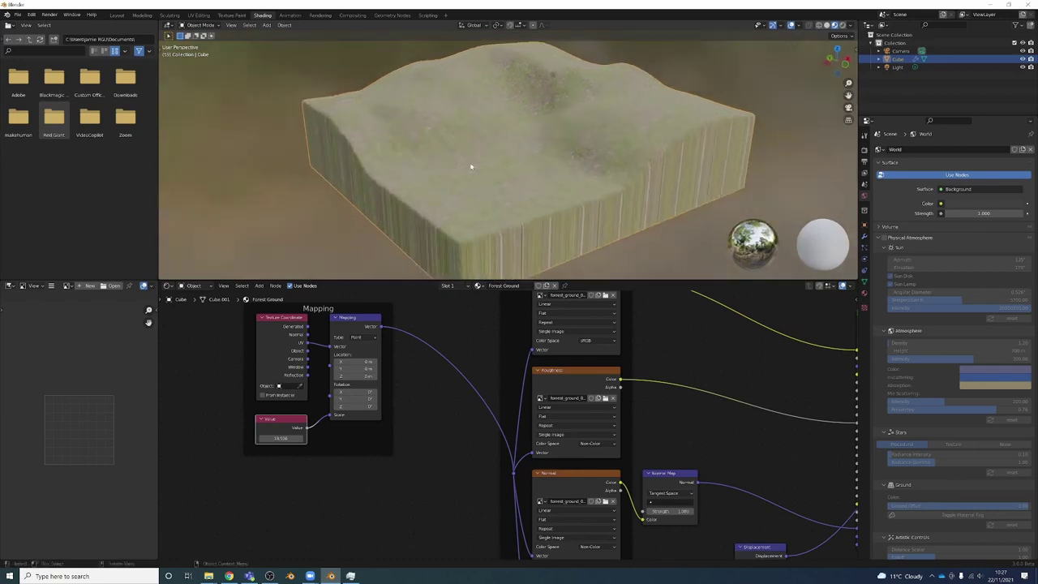
{"action": "middle_click_drag", "start_coordinate": [459, 122], "coordinate": [441, 176]}
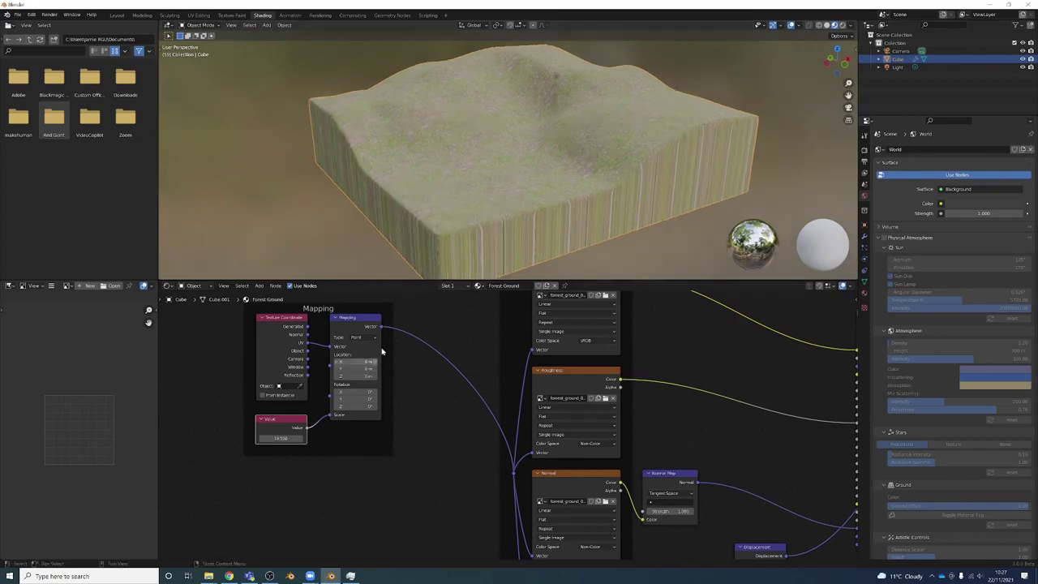
Step: Switch to the Mixamo page in Chrome and look over the Mannequin character preview and the character list
{"action": "left_click", "coordinate": [229, 576]}
{"action": "left_click", "coordinate": [516, 8]}
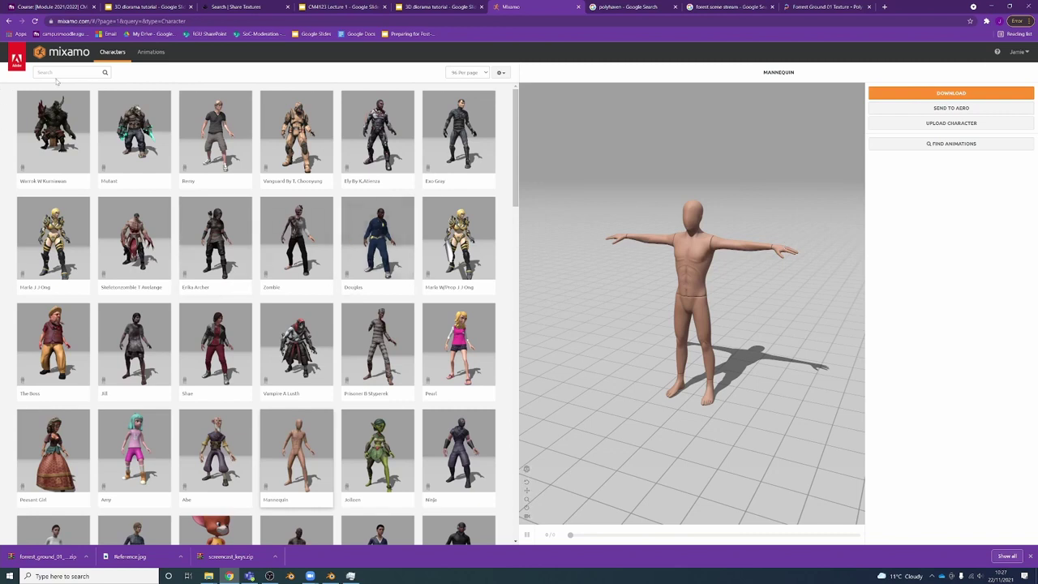
{"action": "left_click_drag", "start_coordinate": [699, 318], "coordinate": [714, 285]}
{"action": "scroll", "coordinate": [685, 274], "scroll_direction": "up", "scroll_amount": 2}
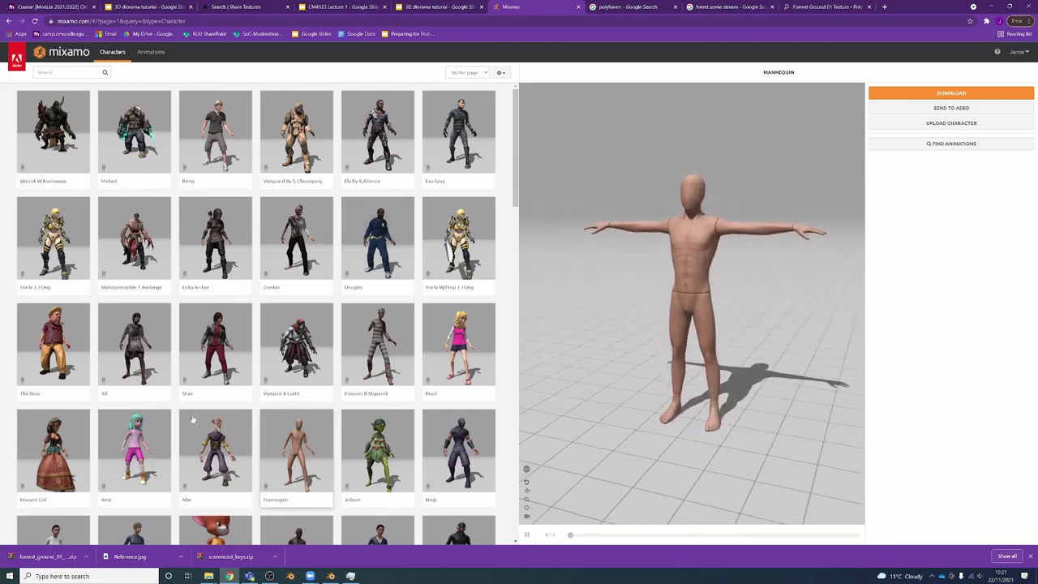
{"action": "scroll", "coordinate": [180, 421], "scroll_direction": "down", "scroll_amount": 3}
{"action": "scroll", "coordinate": [176, 404], "scroll_direction": "up", "scroll_amount": 3}
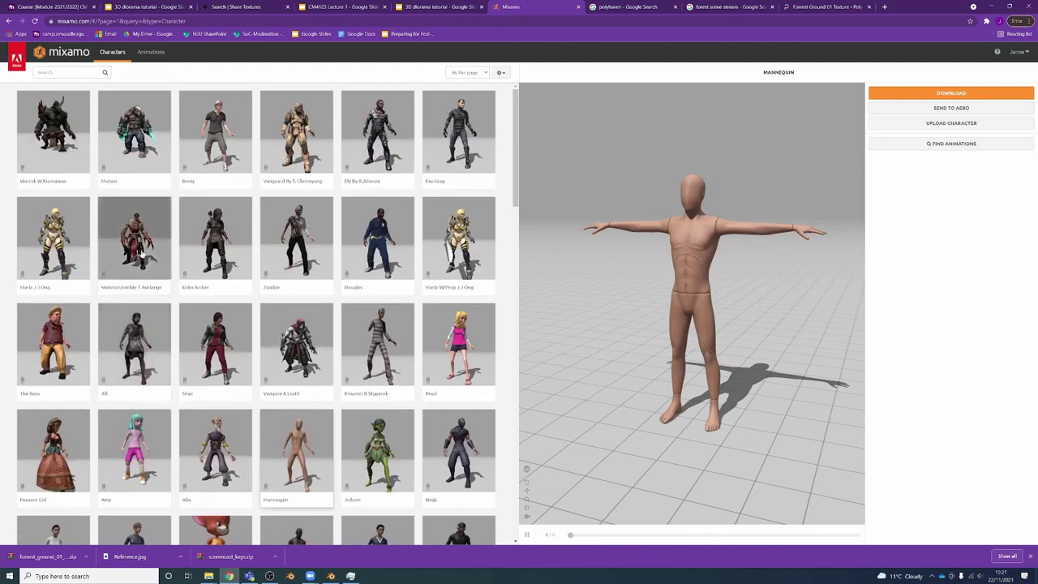
Step: Search Mixamo's animations for "idle"
{"action": "left_click", "coordinate": [151, 52]}
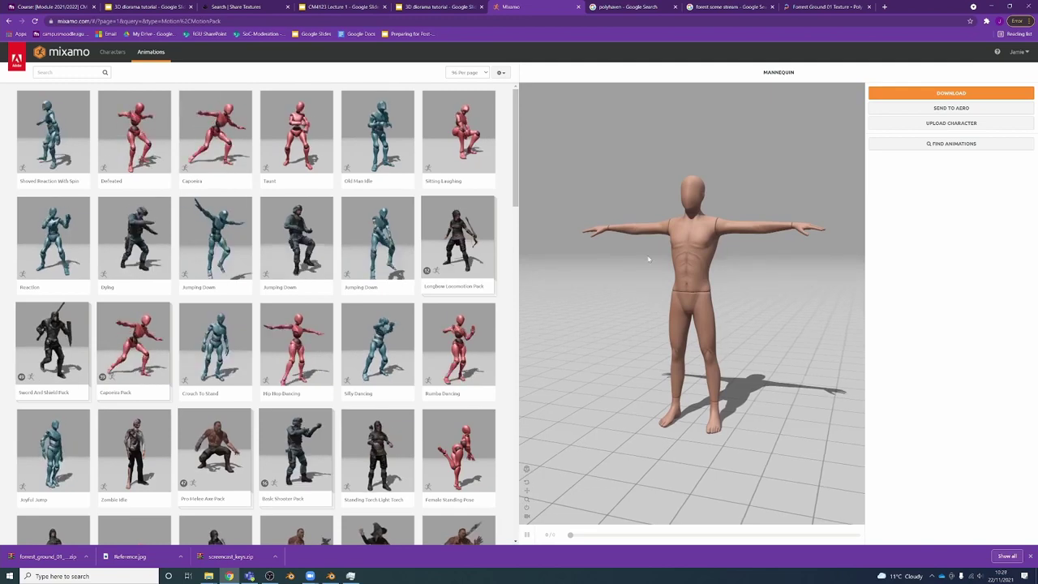
{"action": "left_click", "coordinate": [63, 73]}
{"action": "type", "text": "idle"}
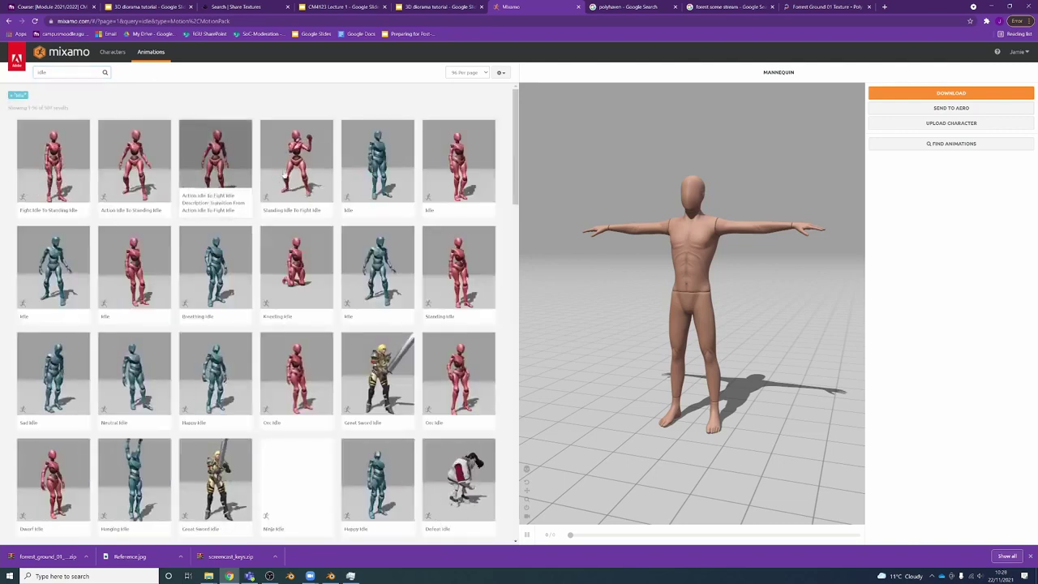
Step: Apply the Breathing Idle animation to the Mannequin and download it as FBX Binary (.fbx) with skin
{"action": "left_click", "coordinate": [209, 259]}
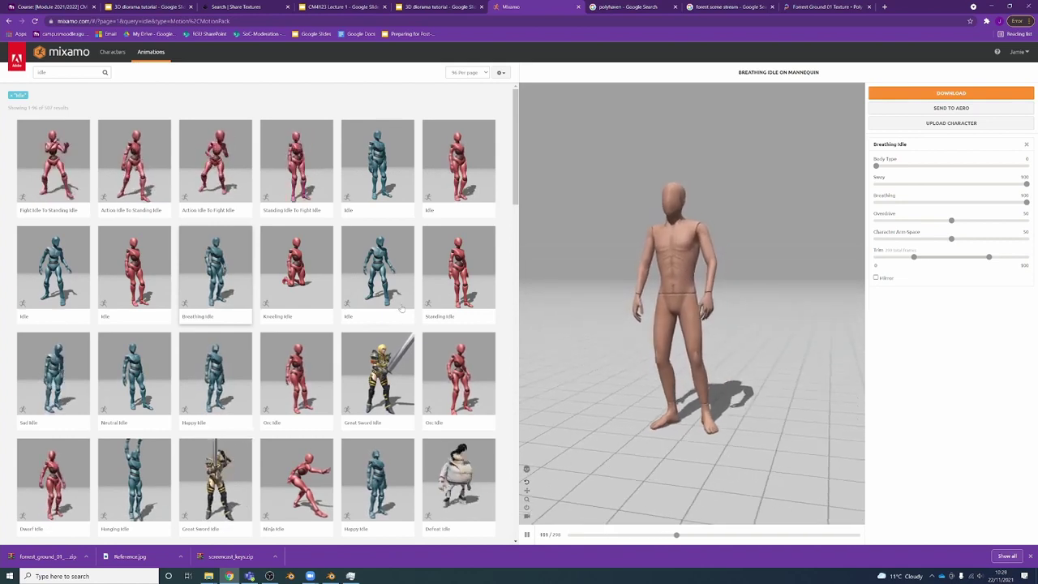
{"action": "left_click", "coordinate": [228, 285]}
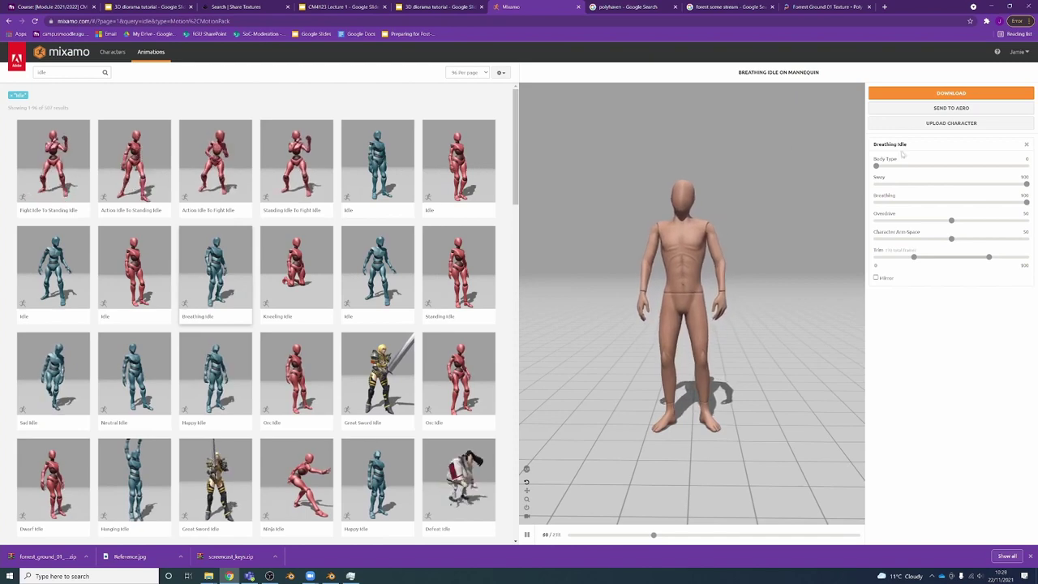
{"action": "left_click", "coordinate": [940, 93]}
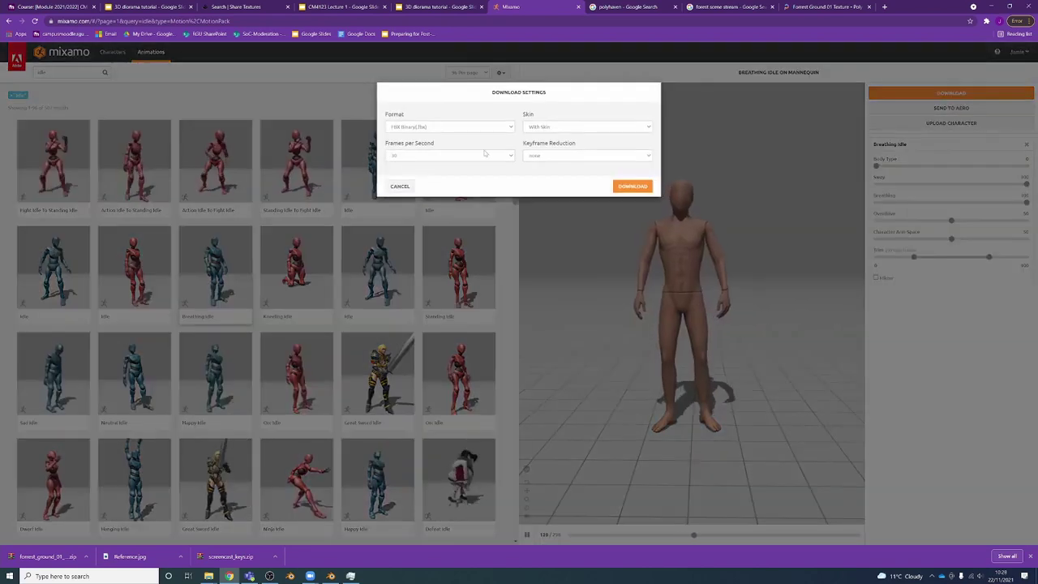
{"action": "left_click", "coordinate": [633, 186]}
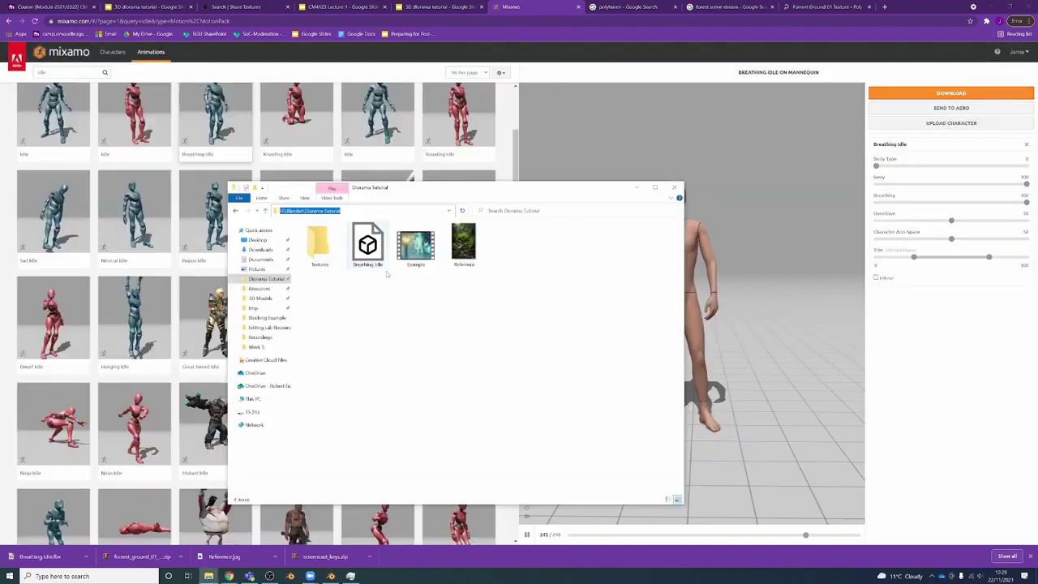
Step: Switch to Blender and import the Breathing Idle FBX file from the Diorama Tutorial folder
{"action": "left_click", "coordinate": [330, 575]}
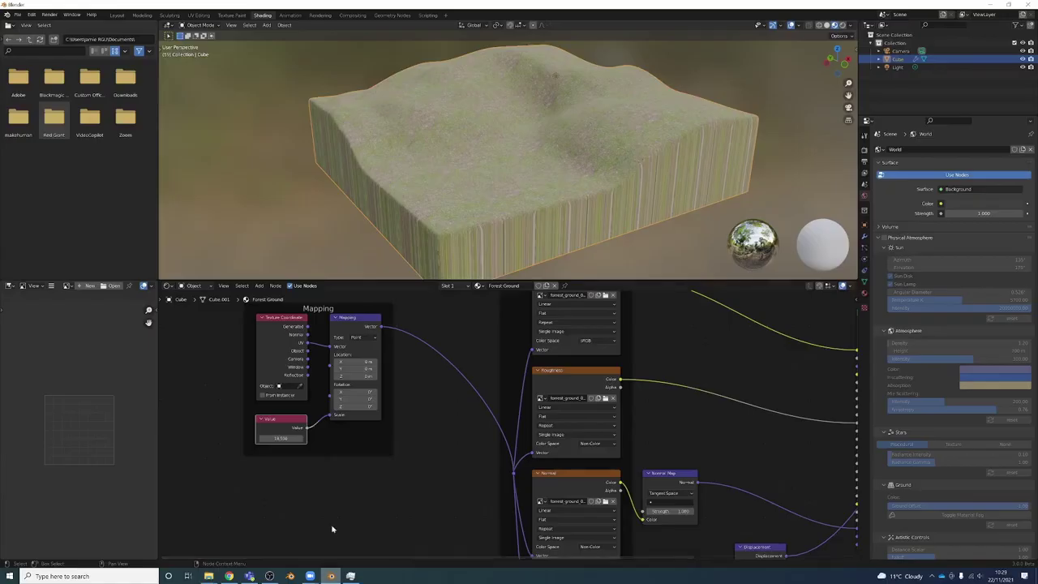
{"action": "left_click", "coordinate": [15, 14]}
{"action": "mouse_move", "coordinate": [32, 123]}
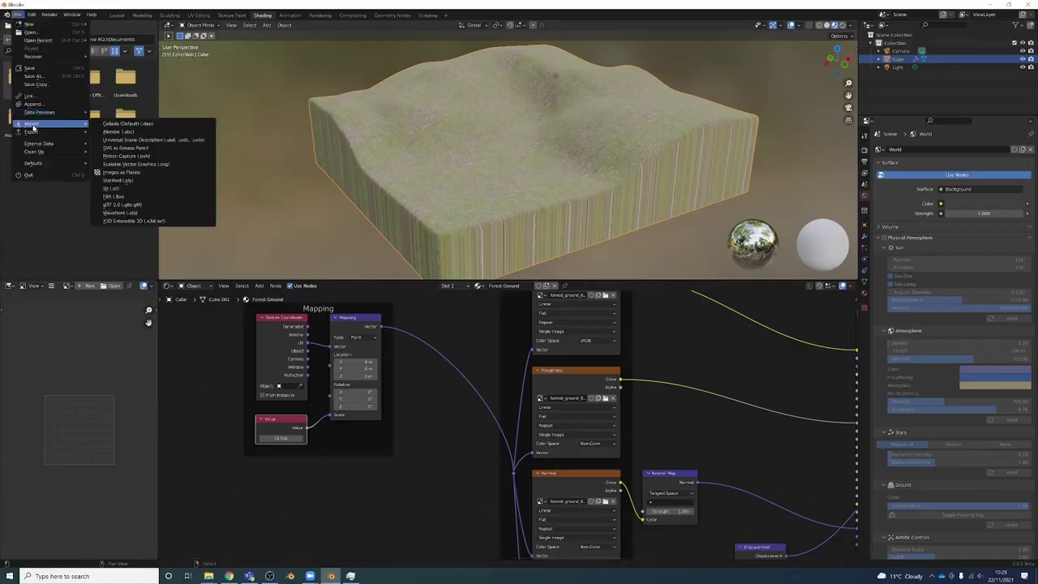
{"action": "left_click", "coordinate": [174, 198]}
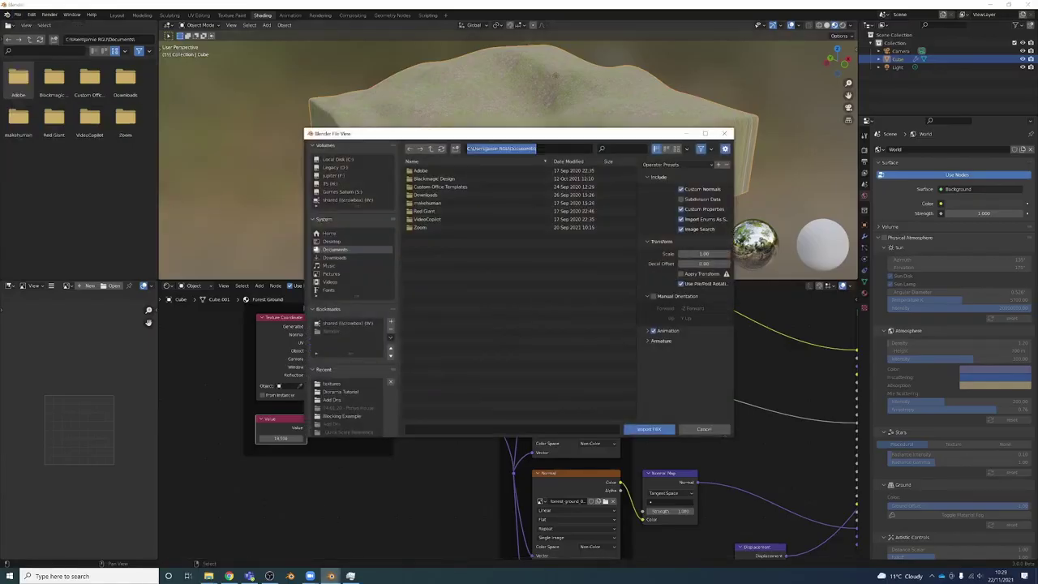
{"action": "key", "text": "Return"}
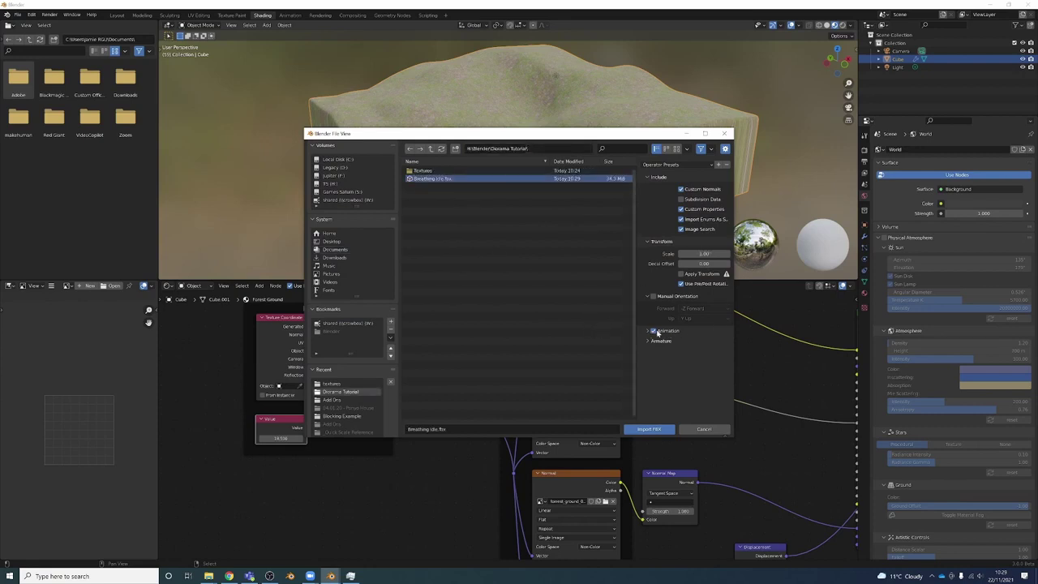
{"action": "left_click", "coordinate": [652, 429]}
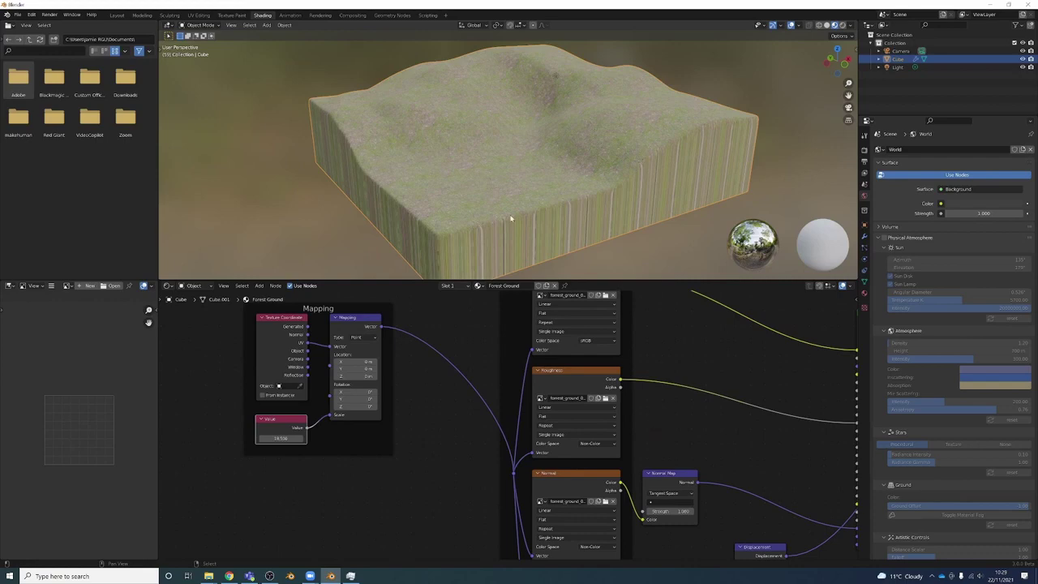
Step: Raise the imported mannequin armature vertically from beneath the terrain block towards its upper surface
{"action": "scroll", "coordinate": [507, 203], "scroll_direction": "down", "scroll_amount": 3}
{"action": "key", "text": "KP_Decimal"}
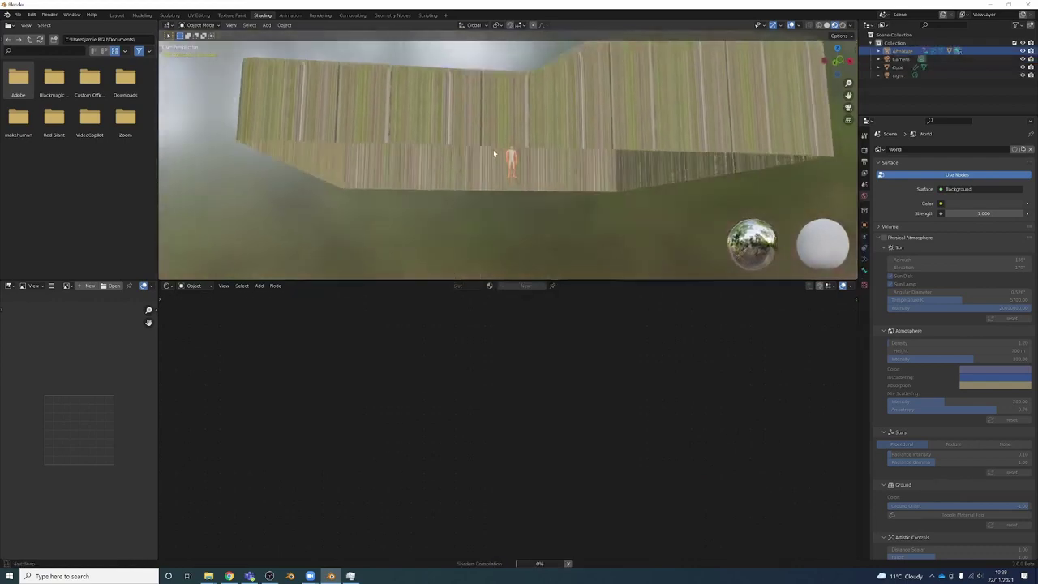
{"action": "middle_click_drag", "start_coordinate": [497, 170], "coordinate": [511, 174]}
{"action": "key", "text": "g"}
{"action": "key", "text": "z"}
{"action": "left_click", "coordinate": [512, 108]}
Step: Rotate the mannequin and adjust its height along the Z axis above the terrain
{"action": "middle_click_drag", "start_coordinate": [511, 104], "coordinate": [520, 166]}
{"action": "key", "text": "g"}
{"action": "key", "text": "r"}
{"action": "left_click", "coordinate": [362, 212]}
{"action": "middle_click_drag", "start_coordinate": [363, 211], "coordinate": [377, 140]}
{"action": "key", "text": "g"}
{"action": "key", "text": "z"}
{"action": "left_click", "coordinate": [378, 97]}
Step: Move the mannequin across the terrain block onto the hillside and rotate it to stand upright there
{"action": "middle_click_drag", "start_coordinate": [424, 104], "coordinate": [484, 106]}
{"action": "key", "text": "g"}
{"action": "left_click", "coordinate": [609, 135]}
{"action": "middle_click_drag", "start_coordinate": [608, 136], "coordinate": [590, 197]}
{"action": "key", "text": "r"}
{"action": "left_click", "coordinate": [568, 166]}
{"action": "key", "text": "r"}
{"action": "left_click", "coordinate": [460, 120]}
Step: Fine-tune the mannequin's position so its feet rest on the grassy slope beside the dip
{"action": "scroll", "coordinate": [546, 191], "scroll_direction": "up", "scroll_amount": 2}
{"action": "key", "text": "g"}
{"action": "left_click", "coordinate": [572, 217]}
{"action": "key", "text": "g"}
{"action": "left_click", "coordinate": [602, 226]}
Step: Select the terrain block and slightly increase the Value node driving the Forest Ground mapping scale to suit the mannequin's size
{"action": "scroll", "coordinate": [602, 225], "scroll_direction": "down", "scroll_amount": 3}
{"action": "scroll", "coordinate": [633, 193], "scroll_direction": "up", "scroll_amount": 2}
{"action": "scroll", "coordinate": [658, 214], "scroll_direction": "up", "scroll_amount": 4}
{"action": "scroll", "coordinate": [595, 191], "scroll_direction": "down", "scroll_amount": 5}
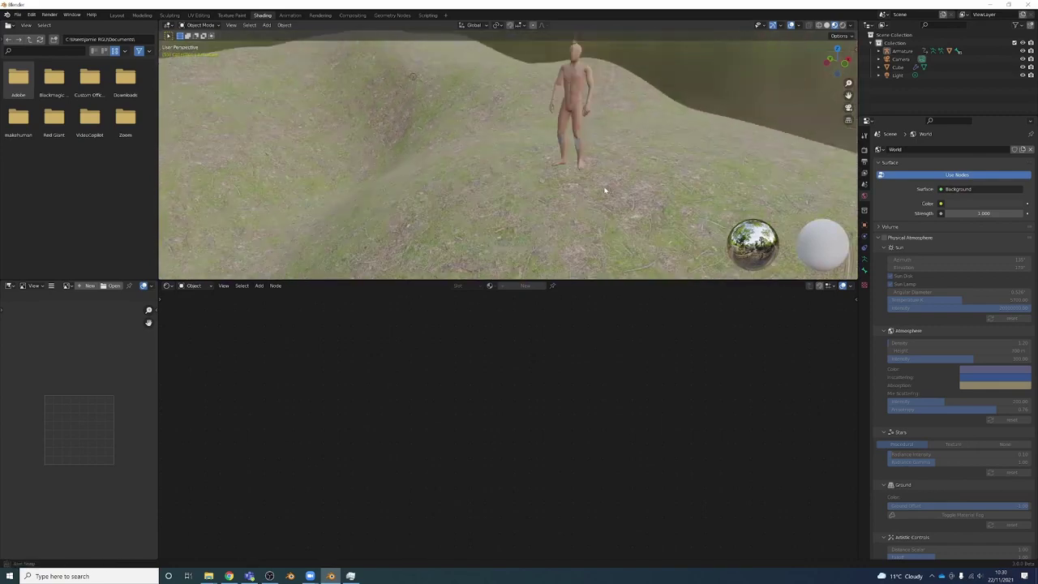
{"action": "scroll", "coordinate": [602, 186], "scroll_direction": "up", "scroll_amount": 3}
{"action": "left_click", "coordinate": [600, 205]}
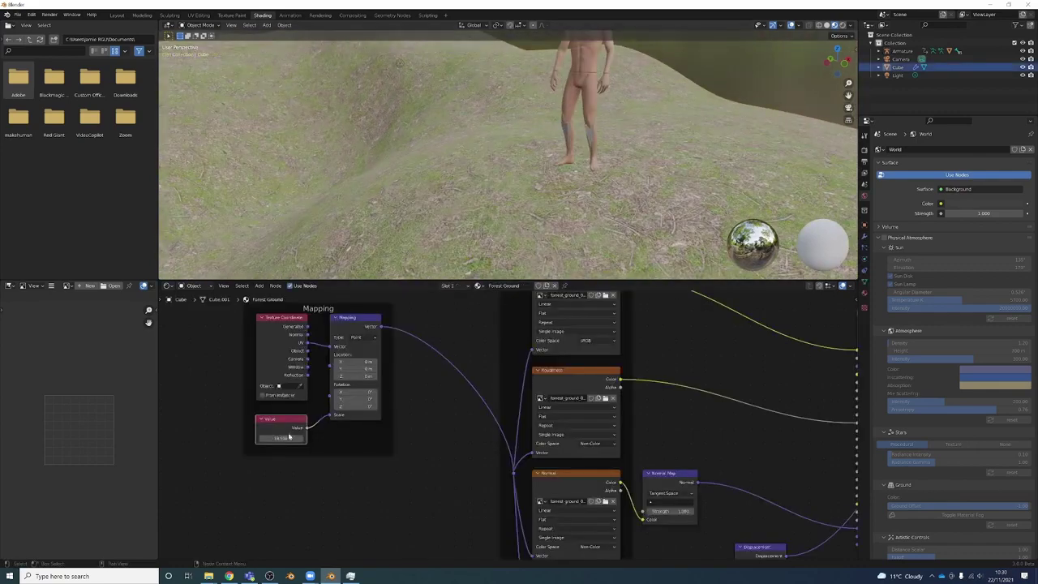
{"action": "left_click_drag", "start_coordinate": [280, 439], "coordinate": [297, 438]}
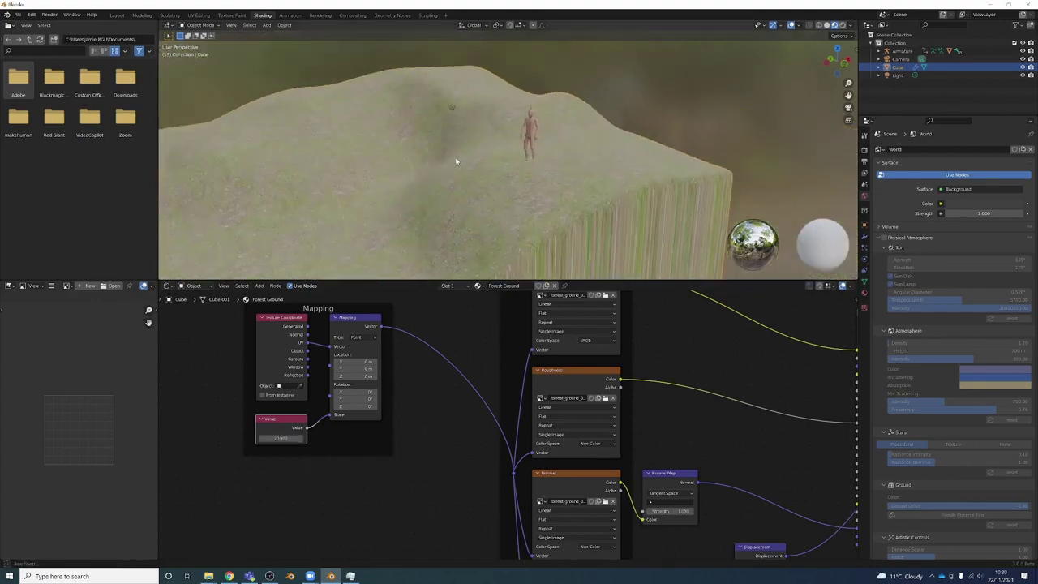